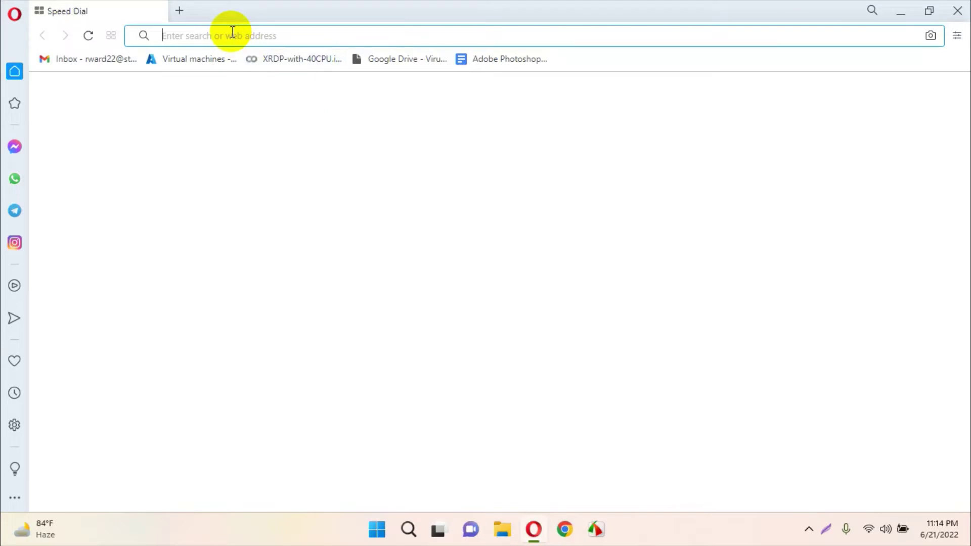
# Search Google for "adobe photoshop" and look through the results page.
pyautogui.click(233, 32)
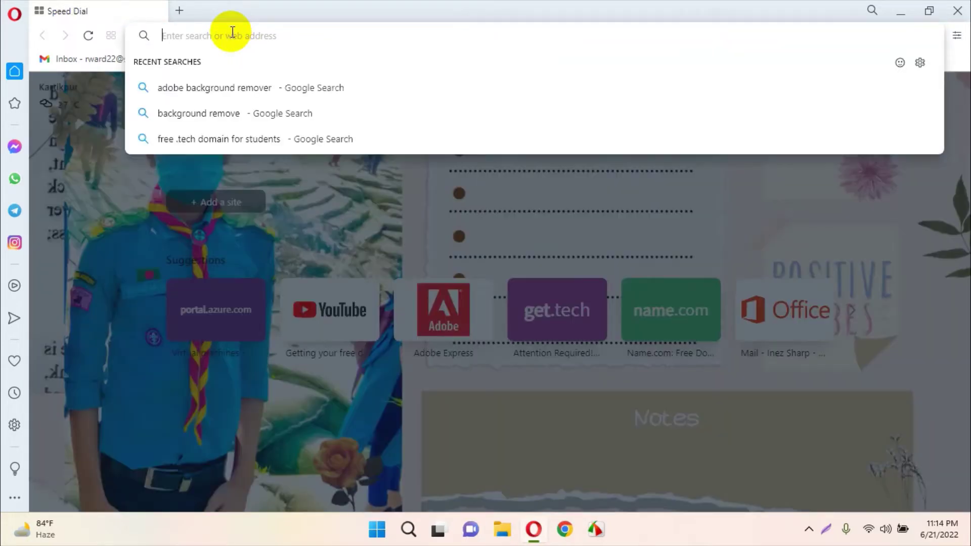
pyautogui.write('adobw')
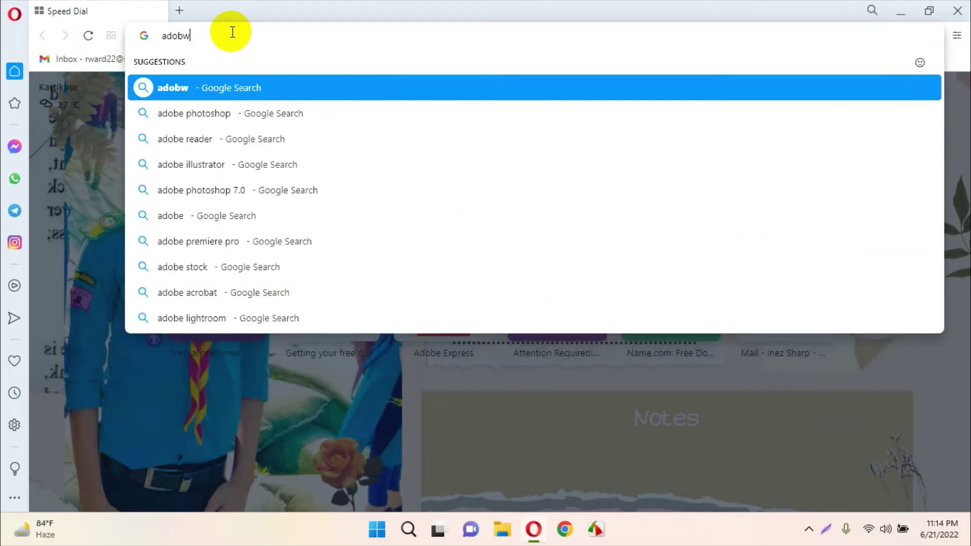
pyautogui.press('BackSpace')
pyautogui.write('e')
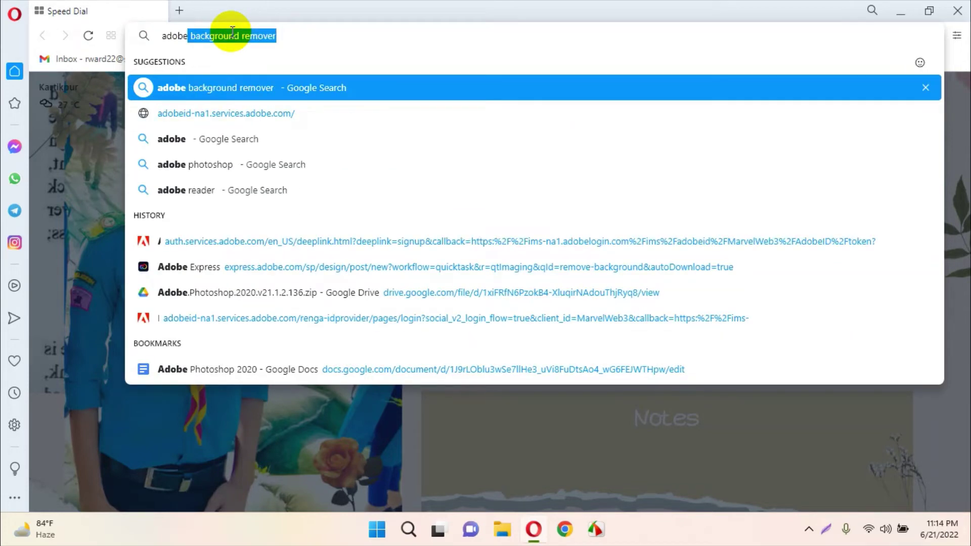
pyautogui.write(' ph')
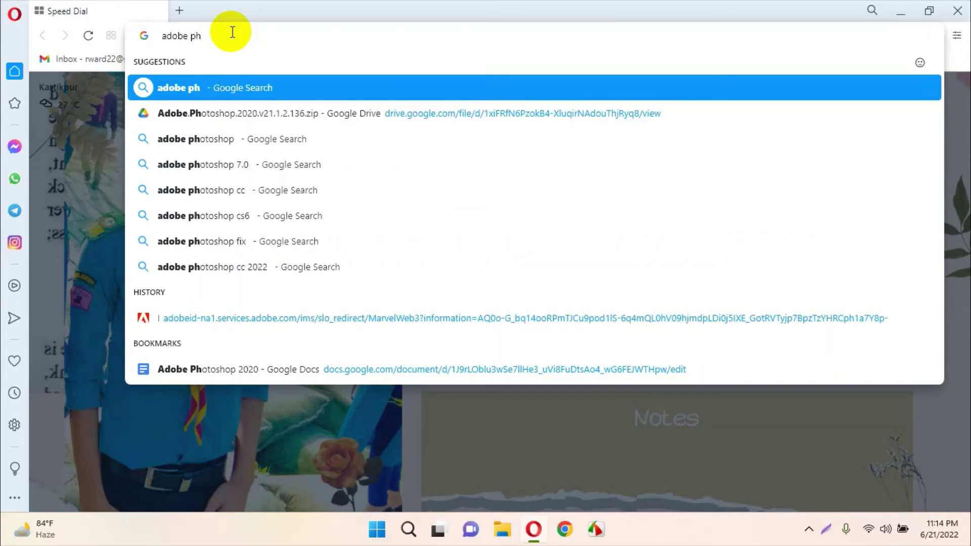
pyautogui.click(242, 141)
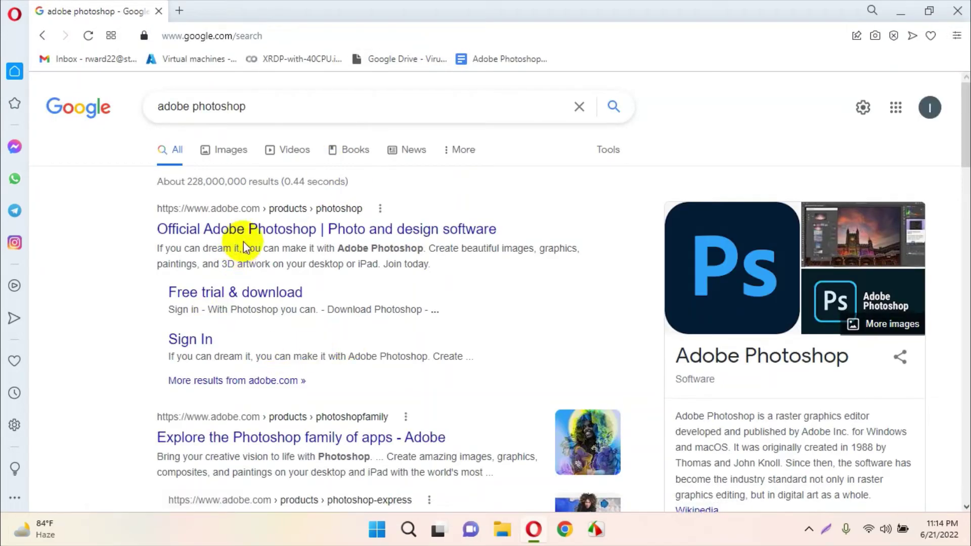
pyautogui.scroll(-6, 244, 242)
pyautogui.scroll(-15, 244, 241)
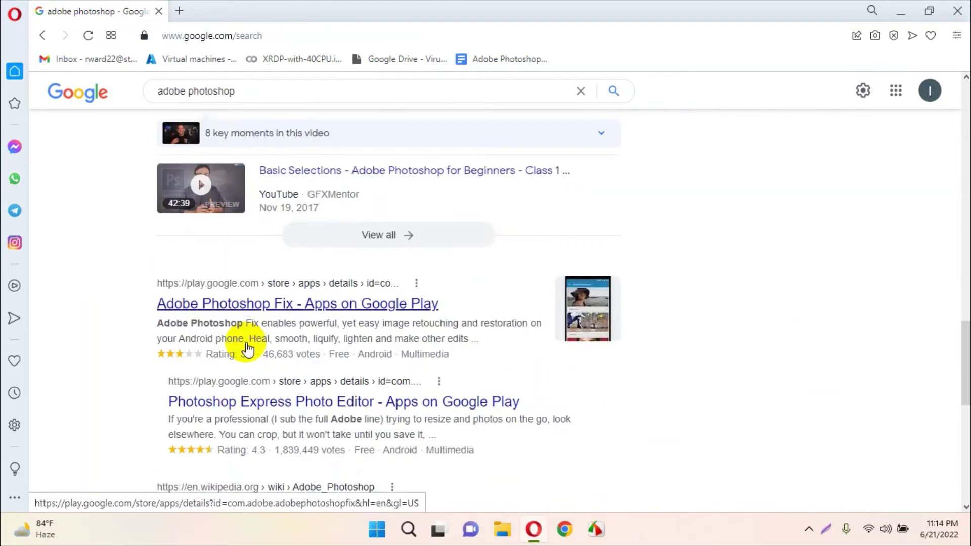
pyautogui.scroll(-3, 241, 364)
pyautogui.scroll(20, 242, 357)
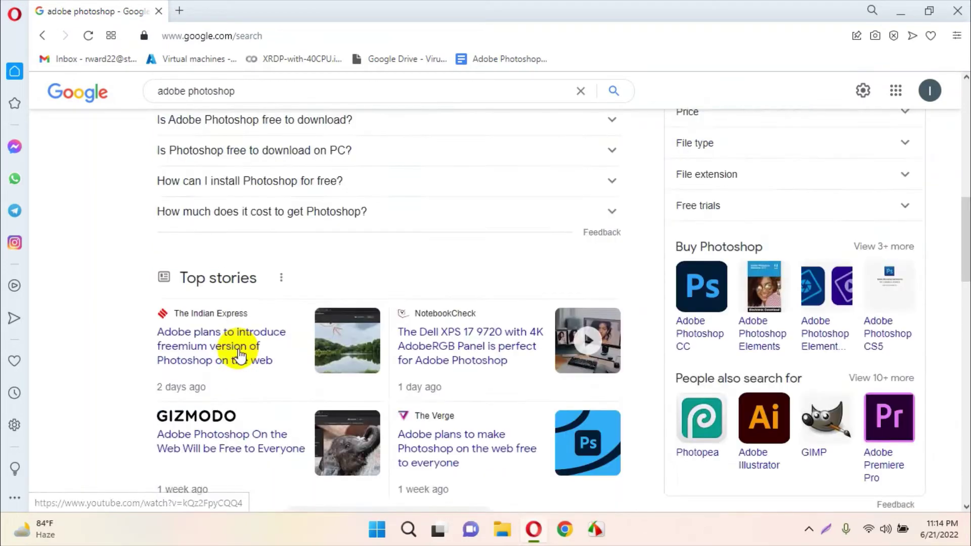
pyautogui.scroll(1, 237, 352)
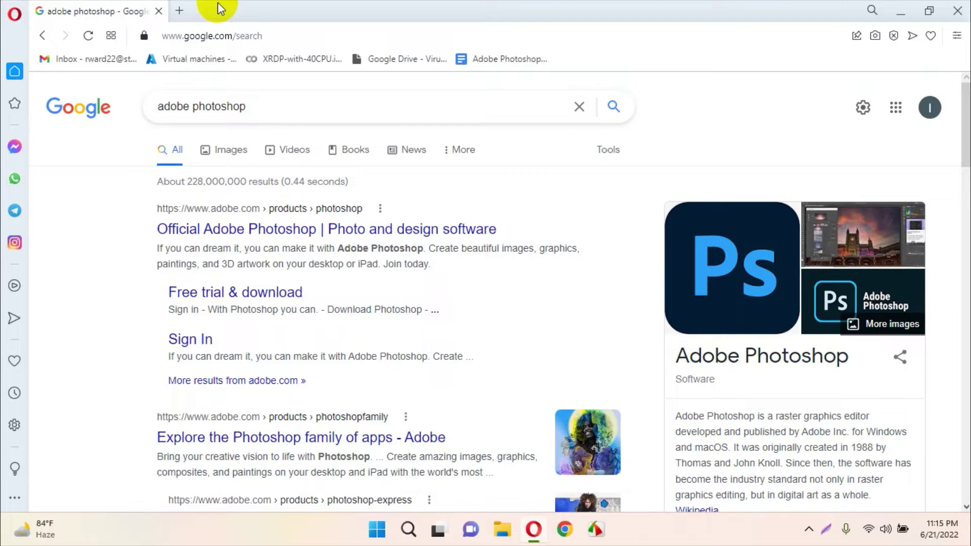
# Open the Adobe Photoshop 2020 Google Docs document from the copied link in a new tab and locate its Drive download link.
pyautogui.click(179, 10)
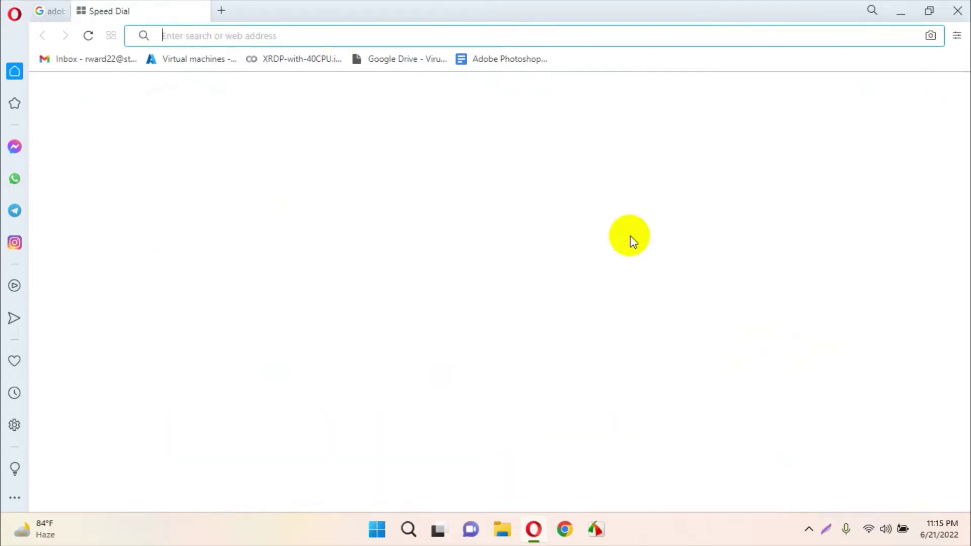
pyautogui.rightClick(198, 33)
pyautogui.click(226, 111)
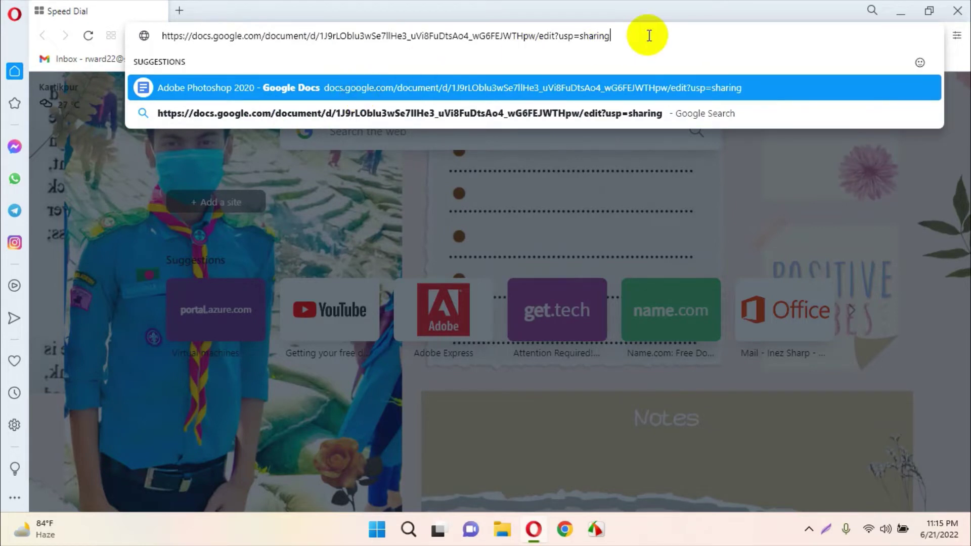
pyautogui.press('Return')
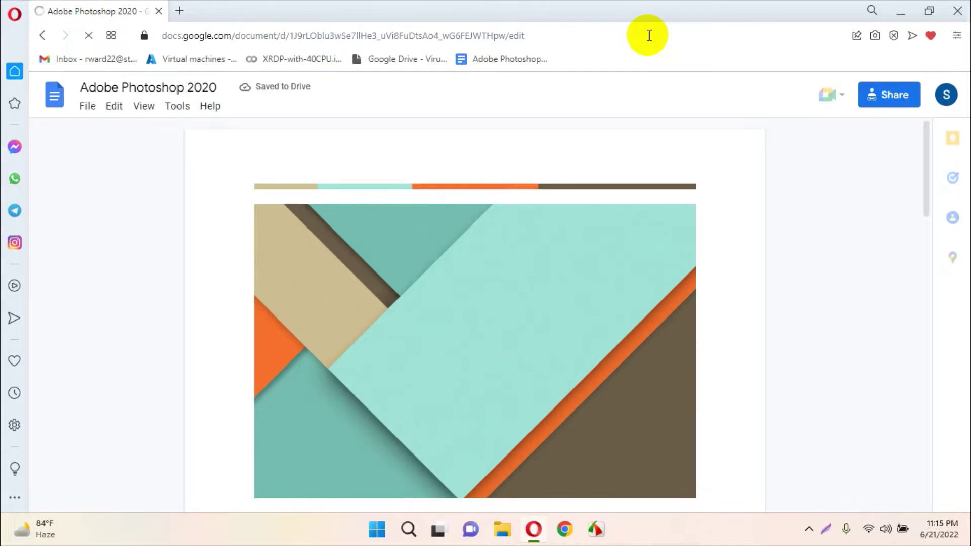
pyautogui.scroll(-5, 545, 236)
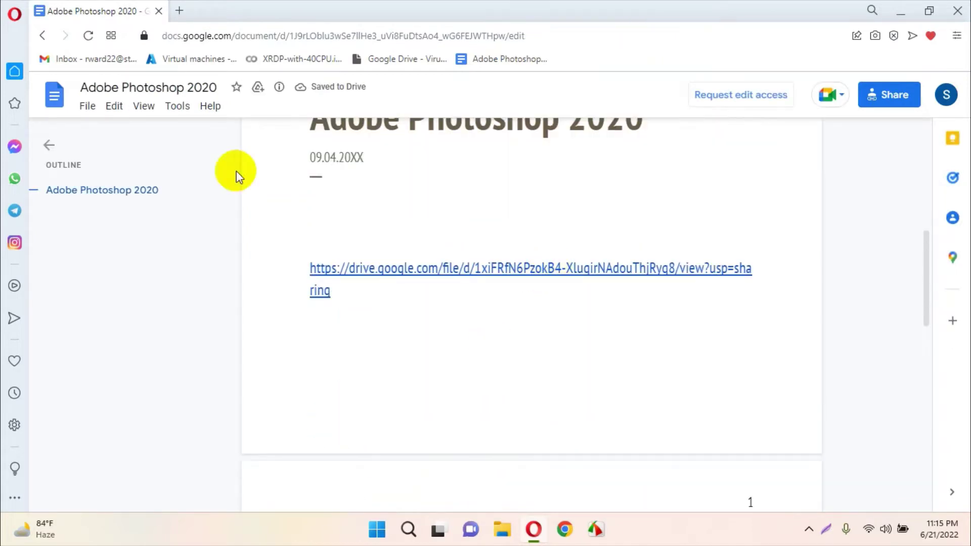
pyautogui.moveTo(332, 290); pyautogui.dragTo(304, 274)
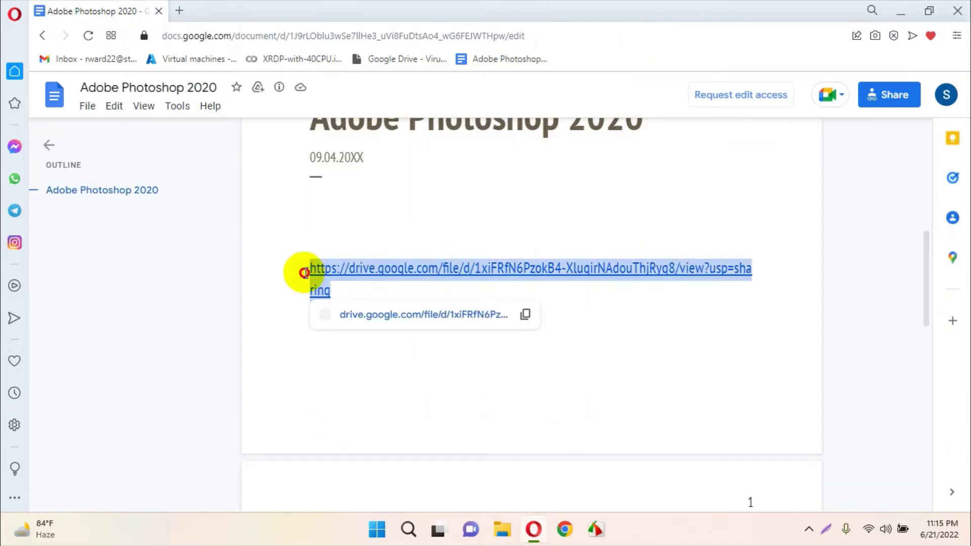
pyautogui.click(347, 286)
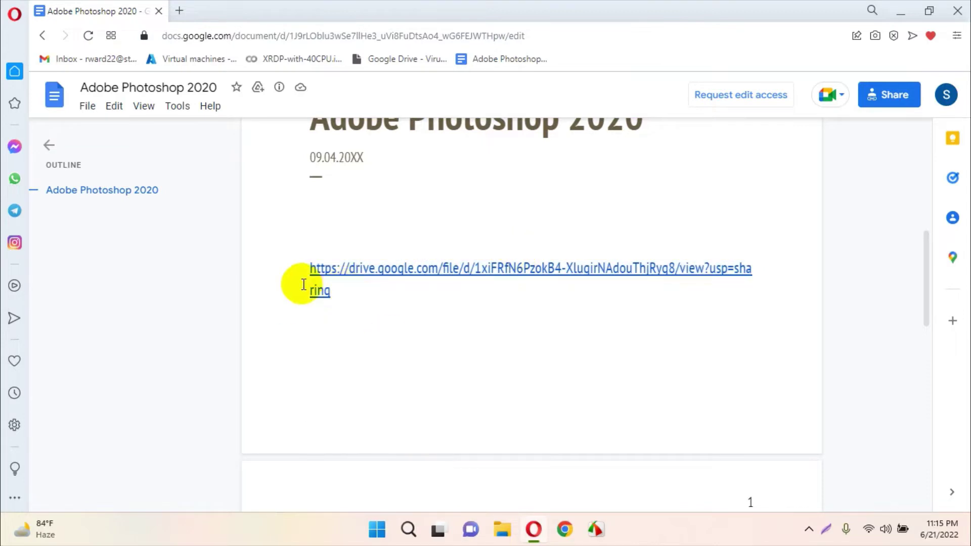
pyautogui.scroll(5, 303, 284)
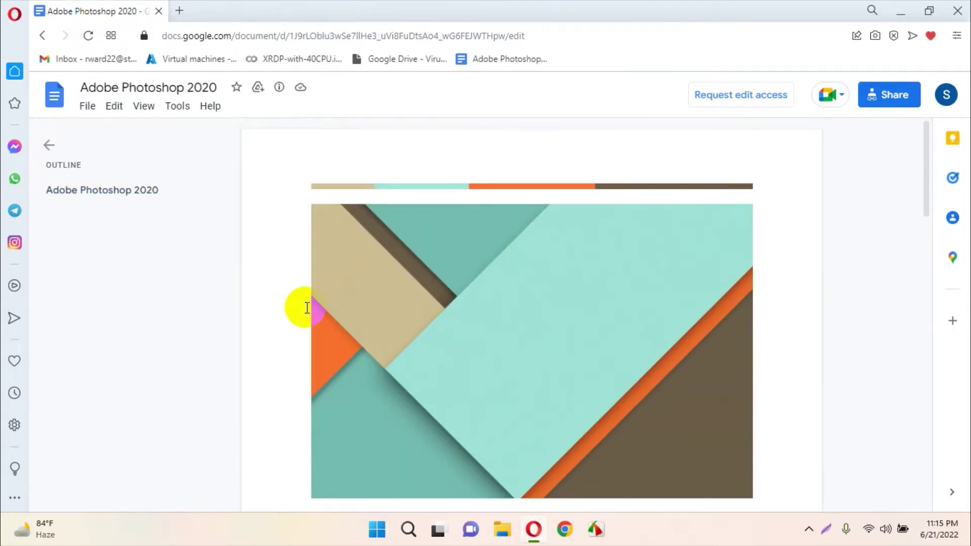
# Open a blank tab and close the Adobe Photoshop 2020 document.
pyautogui.click(178, 11)
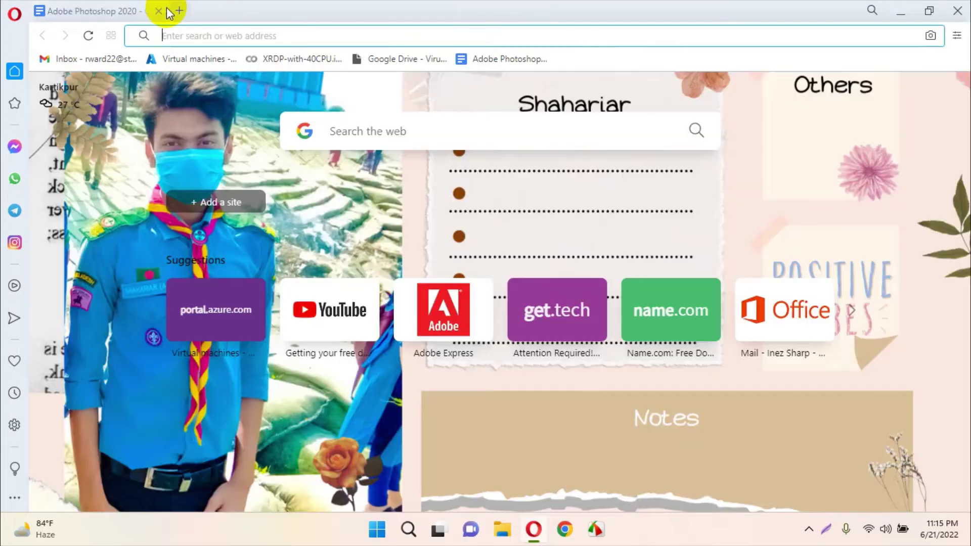
pyautogui.click(158, 11)
pyautogui.rightClick(223, 33)
pyautogui.click(490, 78)
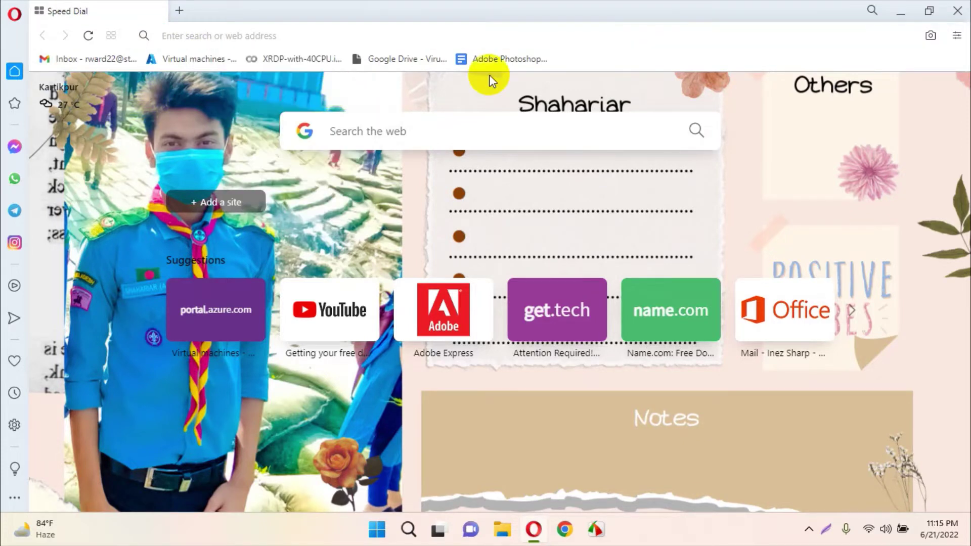
# Open the bookmarked Adobe Photoshop 2020 document and follow its Google Drive link to Adobe.Photoshop.2020.v21.1.2.136.zip.
pyautogui.click(498, 59)
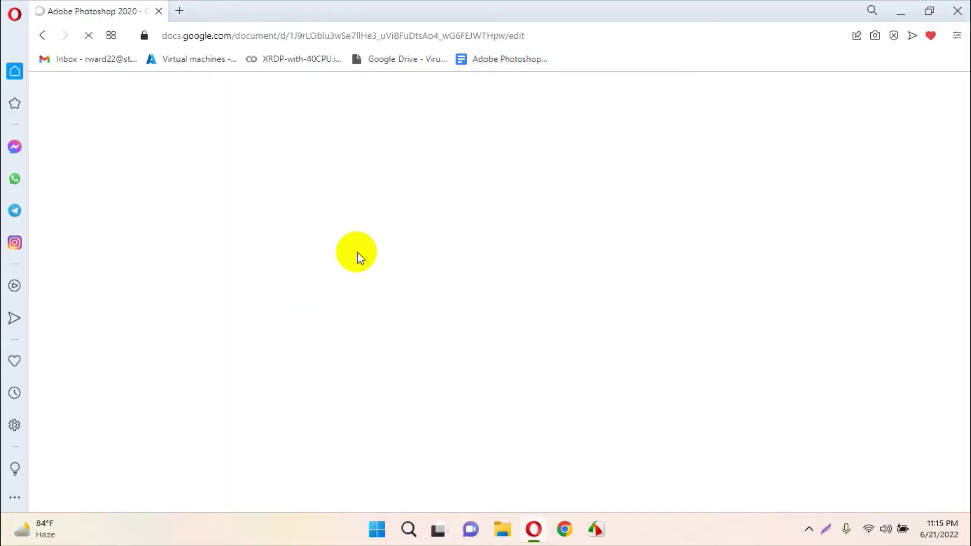
pyautogui.click(342, 323)
pyautogui.scroll(-7, 342, 322)
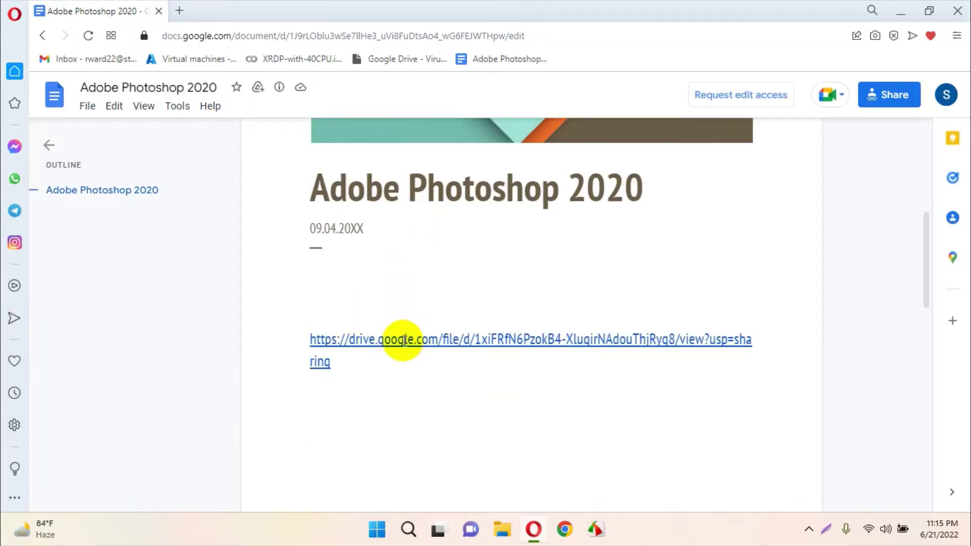
pyautogui.moveTo(404, 341)
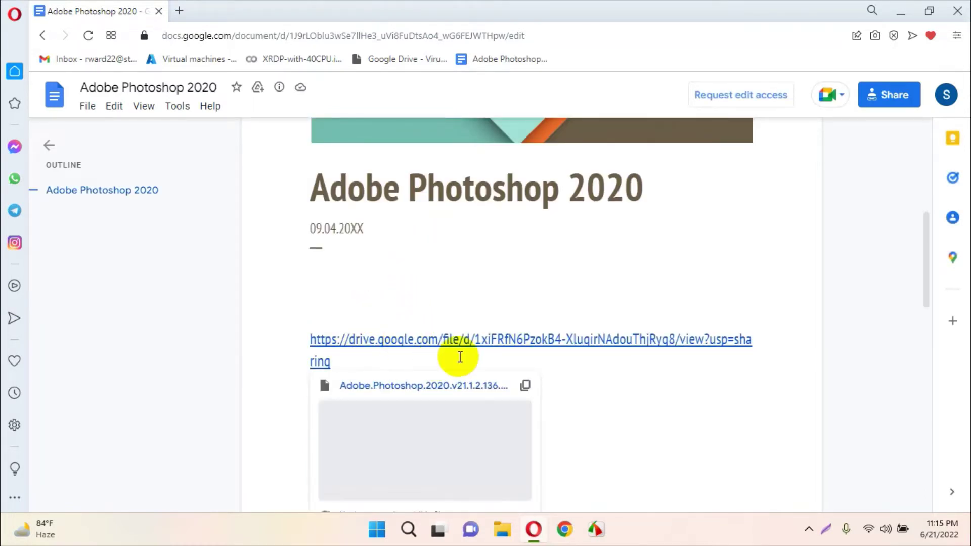
pyautogui.click(408, 430)
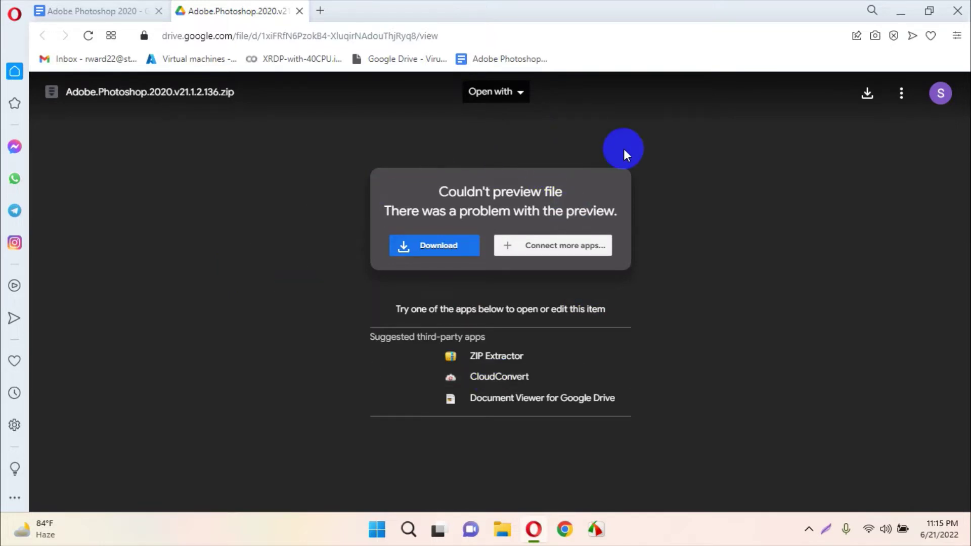
# Download Adobe.Photoshop.2020.v21.1.2.136.zip from Google Drive, proceeding without a virus scan.
pyautogui.click(438, 251)
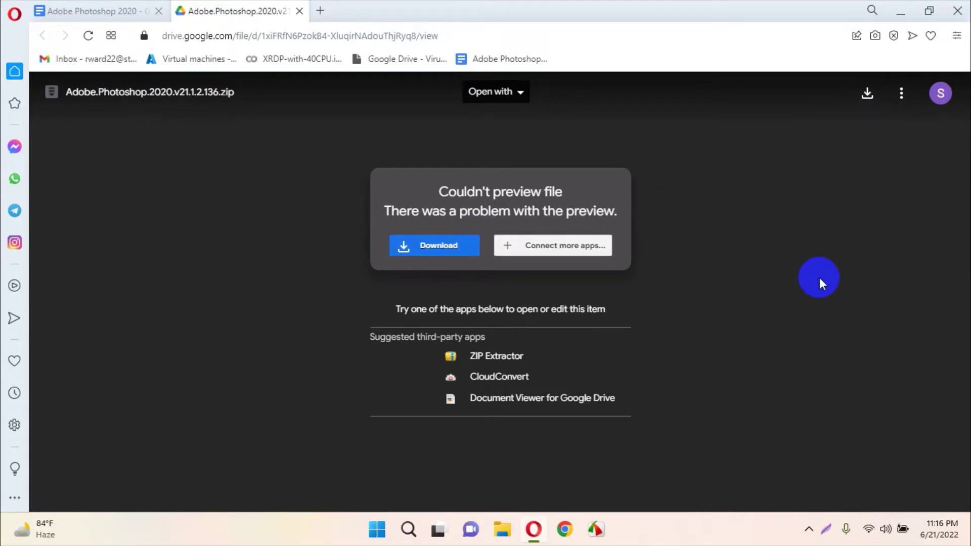
pyautogui.click(449, 255)
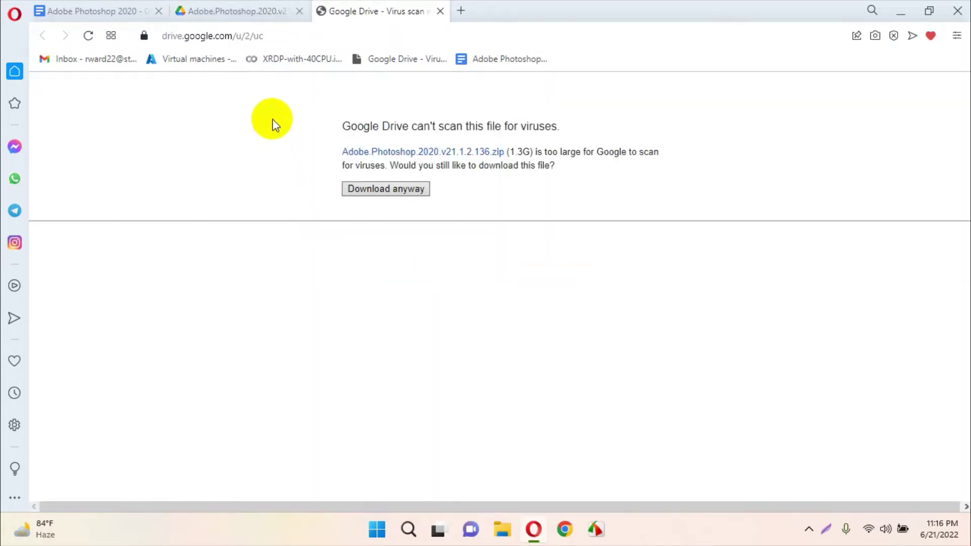
pyautogui.moveTo(293, 117); pyautogui.dragTo(555, 206)
pyautogui.click(588, 201)
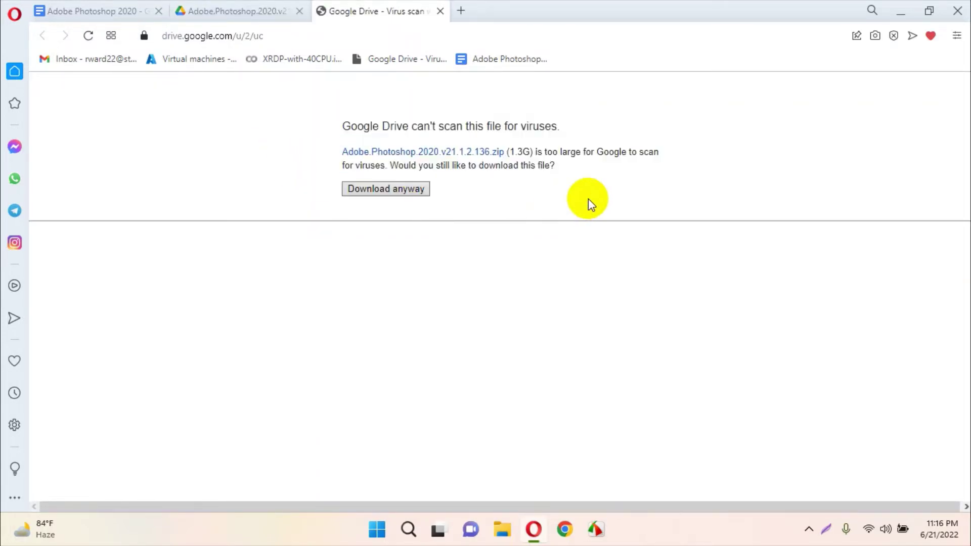
pyautogui.click(400, 193)
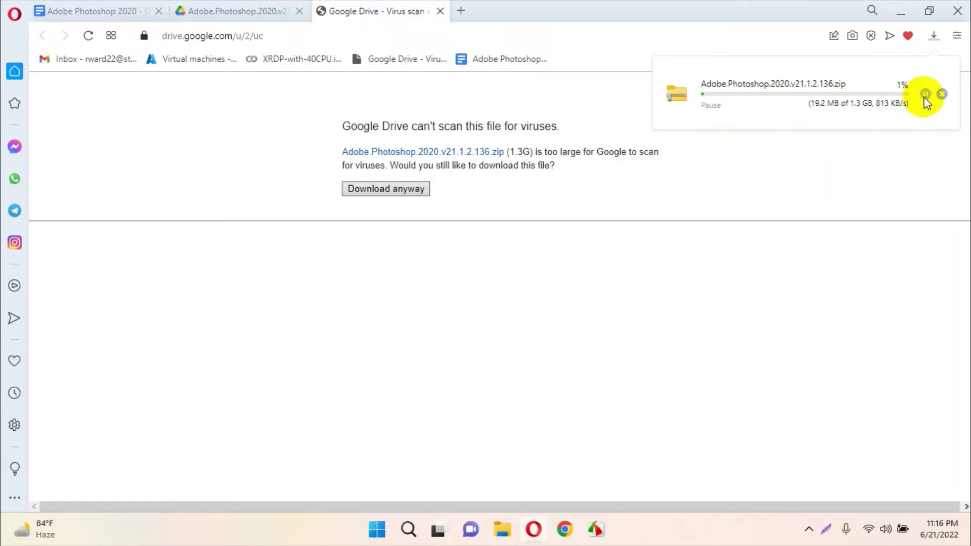
# Cancel the running download of the Photoshop zip file and close the browser.
pyautogui.click(943, 95)
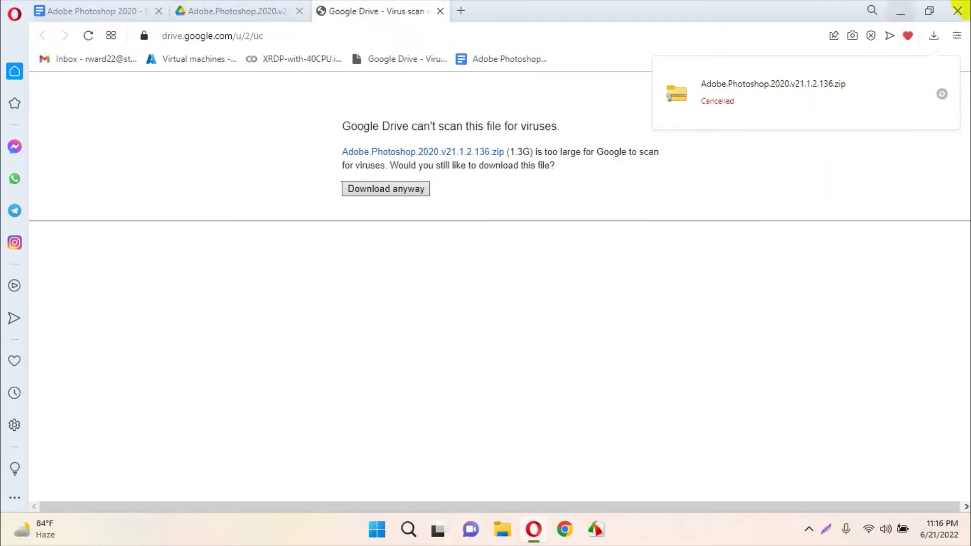
pyautogui.click(964, 7)
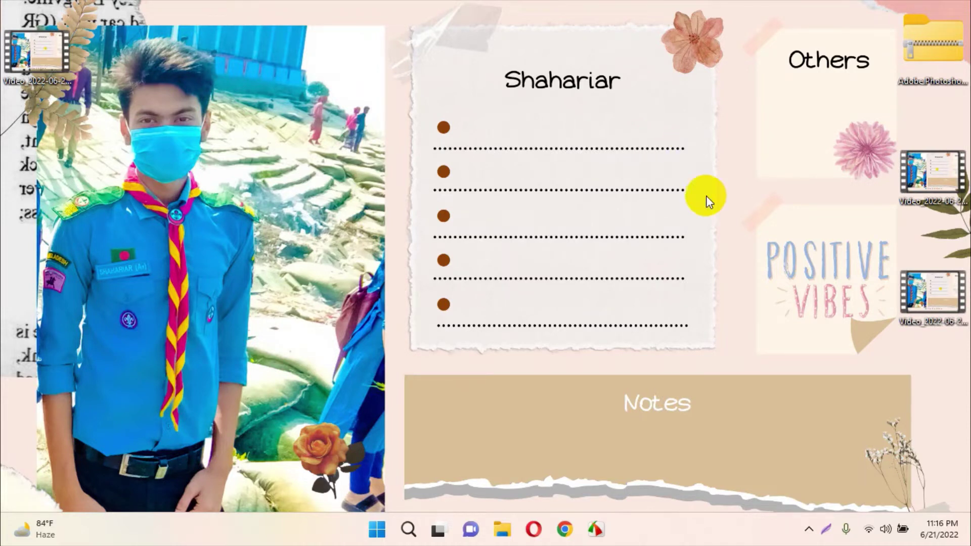
pyautogui.click(810, 529)
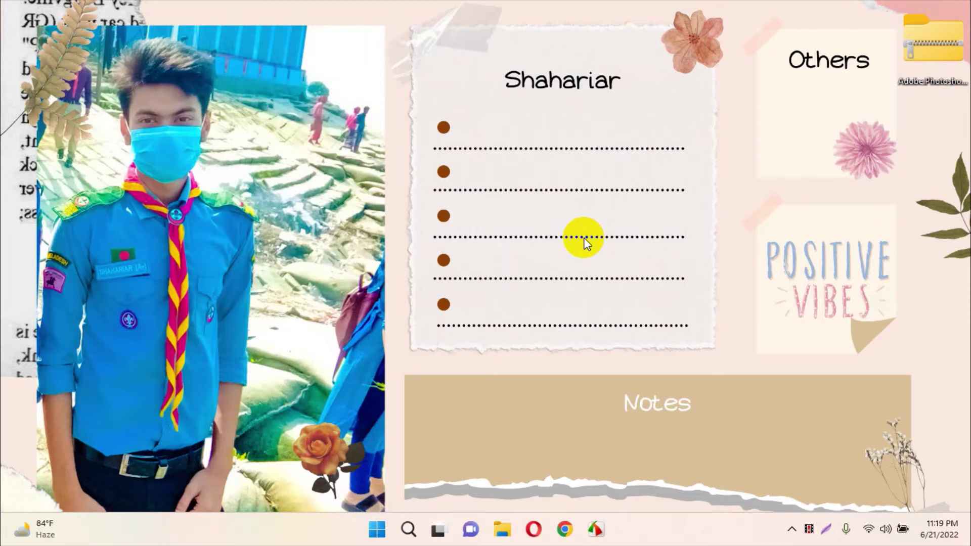
# Move the Adobe.Photoshop.2020.v21.1.2.136 zip to the middle of the desktop and extract it to the default desktop folder.
pyautogui.moveTo(932, 41); pyautogui.dragTo(542, 243)
pyautogui.moveTo(557, 275); pyautogui.dragTo(569, 175)
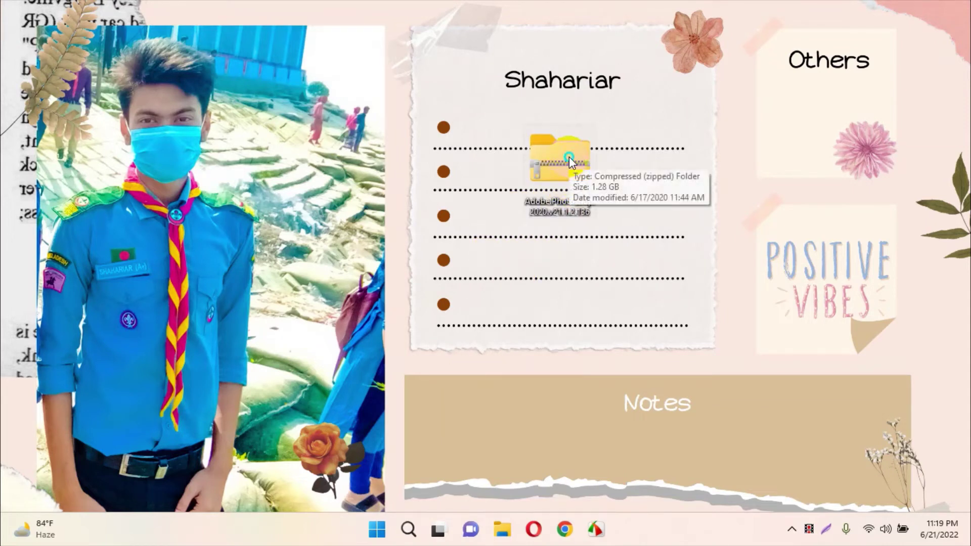
pyautogui.rightClick(569, 158)
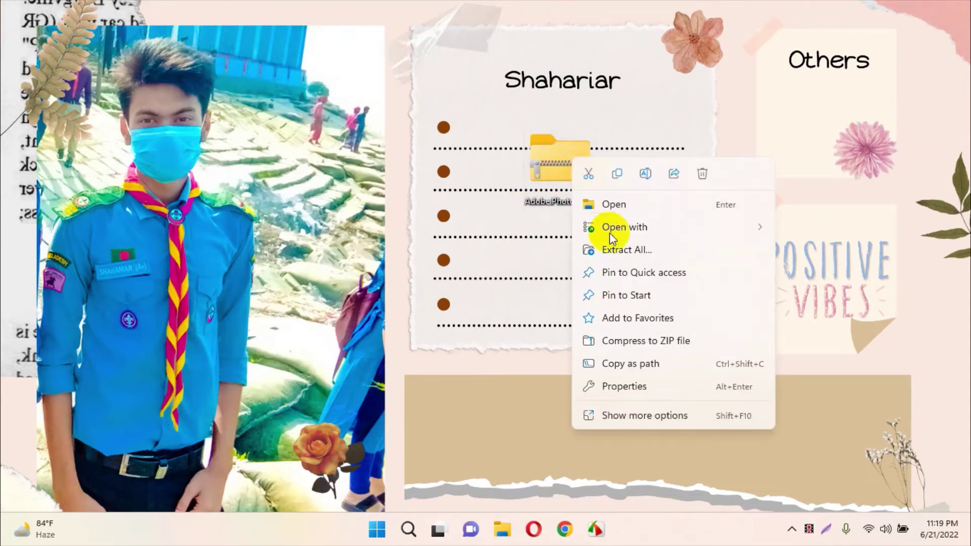
pyautogui.click(669, 254)
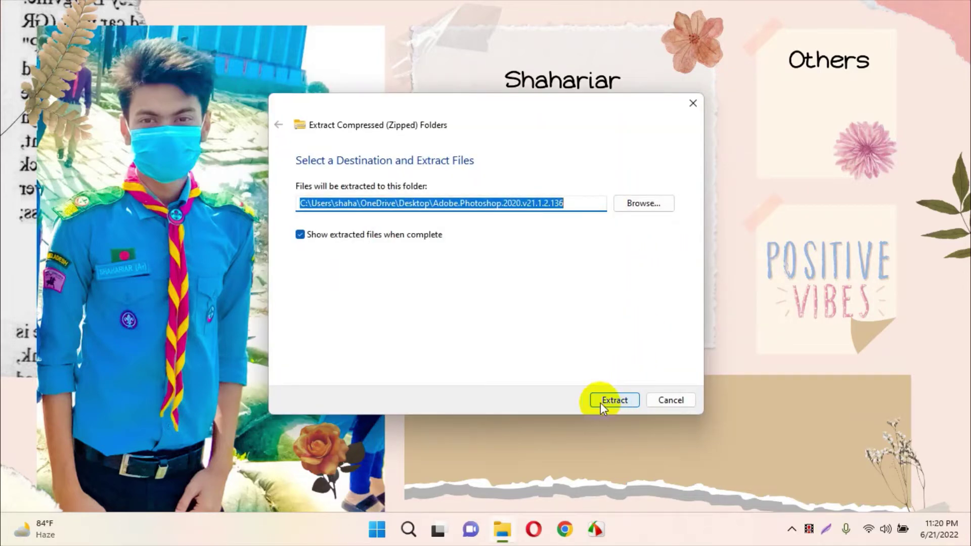
pyautogui.click(616, 400)
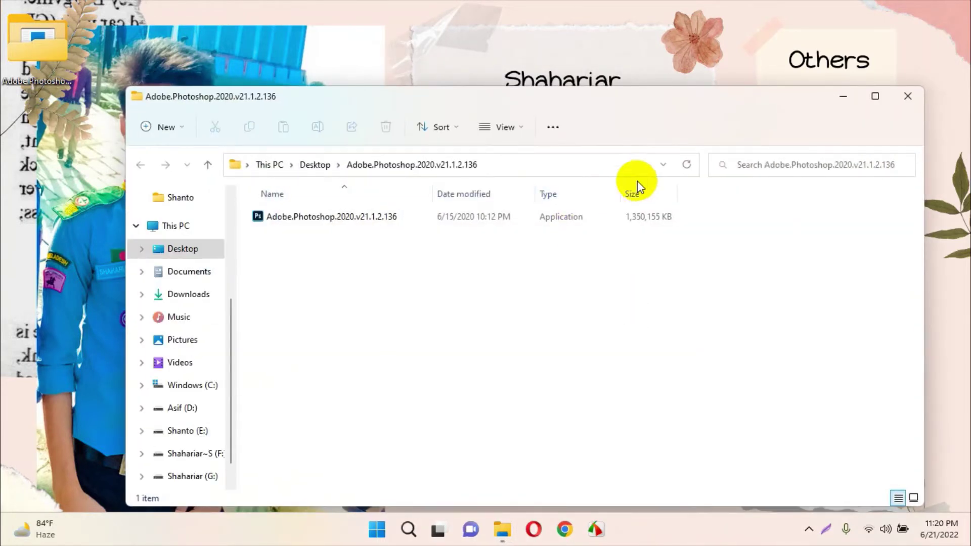
# Close the extracted folder's window and move the zip file to the upper-right corner of the desktop.
pyautogui.click(905, 94)
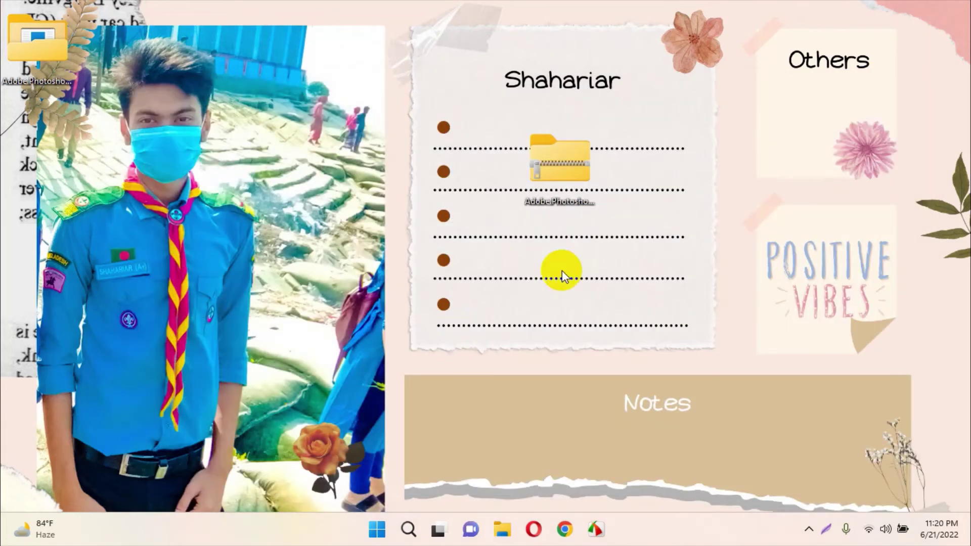
pyautogui.moveTo(664, 285); pyautogui.dragTo(486, 76)
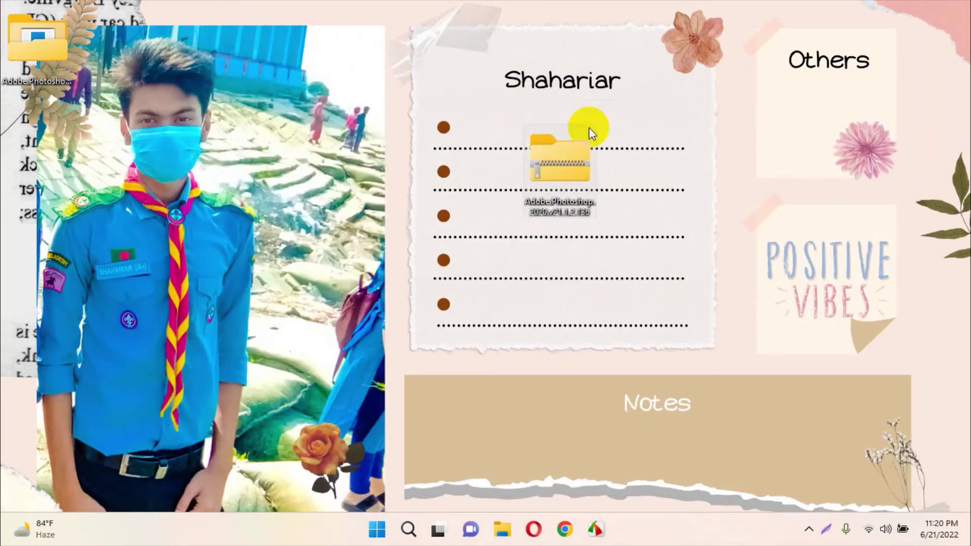
pyautogui.moveTo(572, 157); pyautogui.dragTo(907, 39)
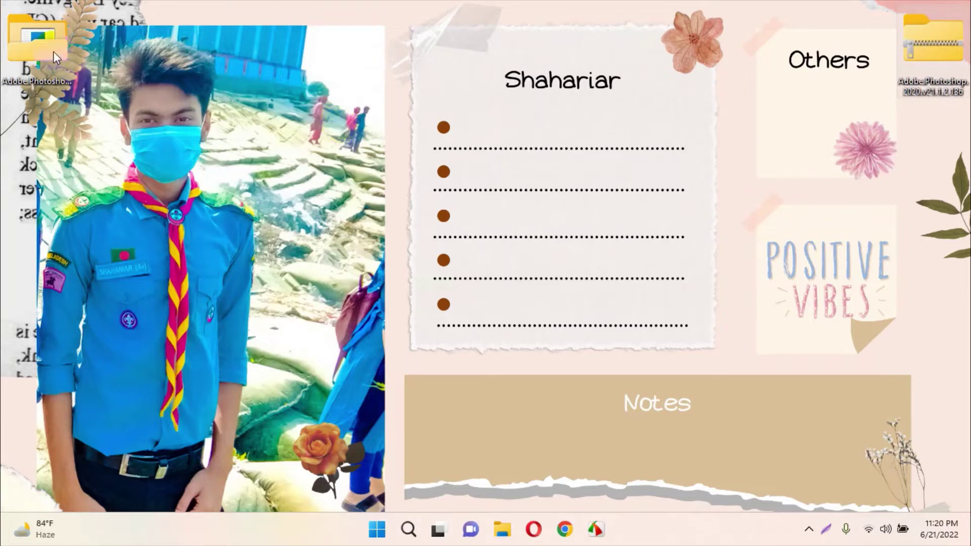
# Move the extracted Adobe.Photoshop.2020.v21.1.2.136 folder to the middle of the desktop, open it and reposition its window.
pyautogui.moveTo(54, 51); pyautogui.dragTo(498, 172)
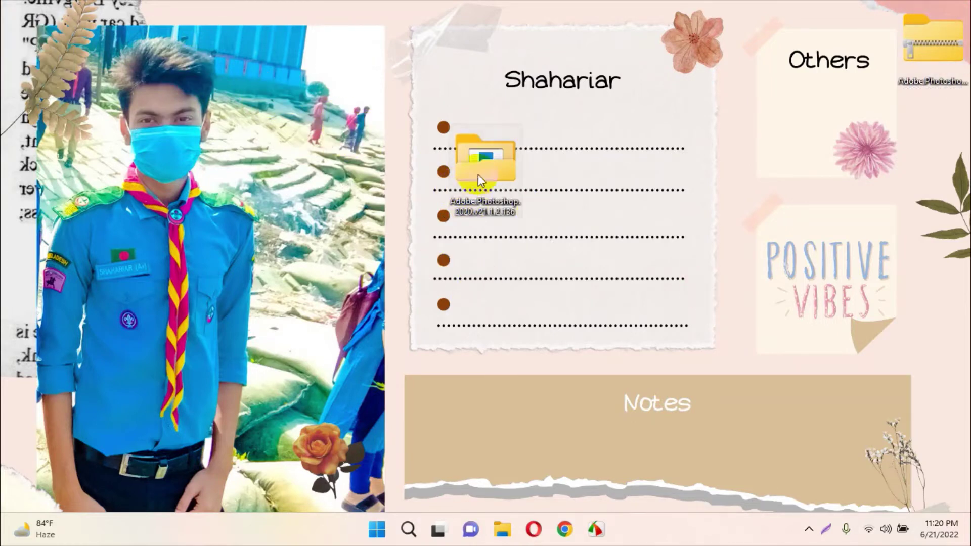
pyautogui.doubleClick(484, 163)
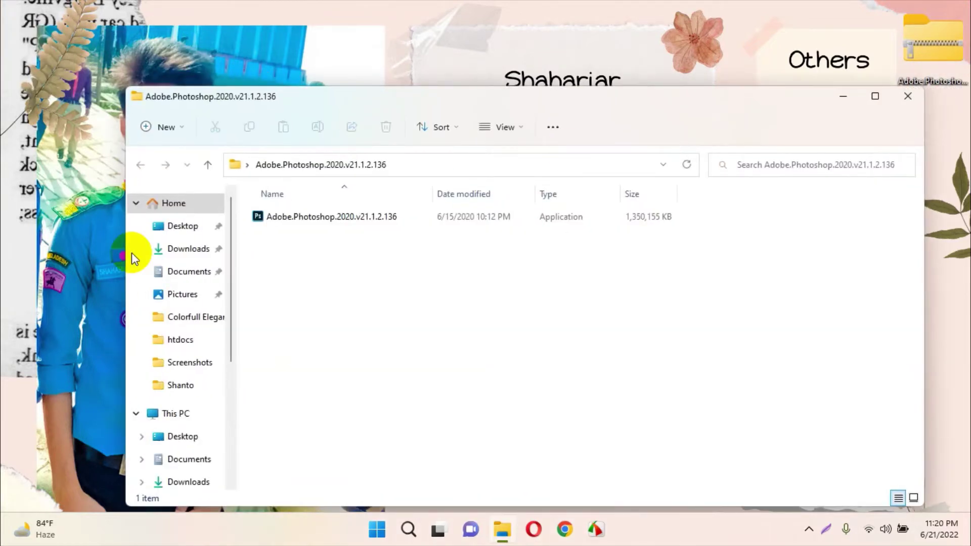
pyautogui.moveTo(347, 102); pyautogui.dragTo(287, 49)
pyautogui.moveTo(413, 225); pyautogui.dragTo(225, 119)
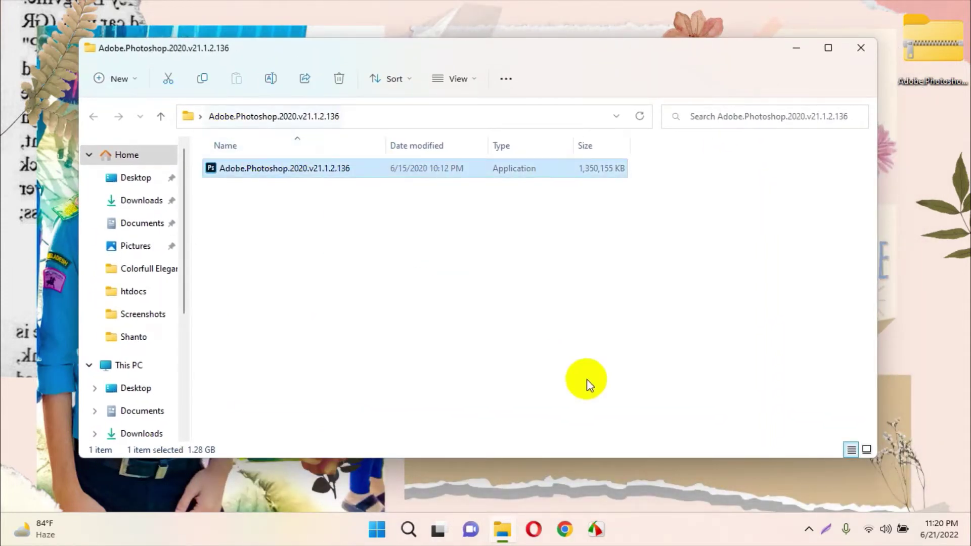
pyautogui.click(572, 368)
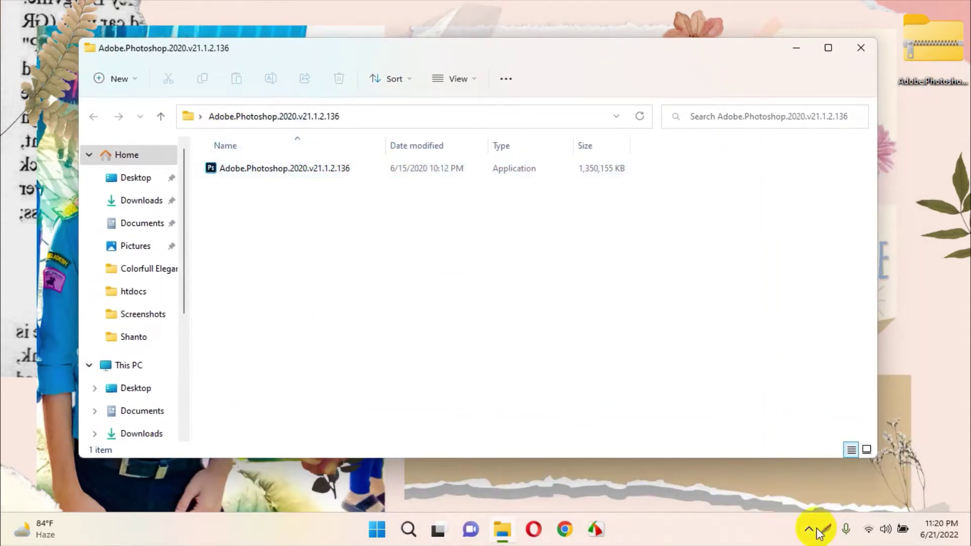
# Switch to Windows Security, maximize it and open the management page for the Virus & threat protection settings.
pyautogui.click(870, 532)
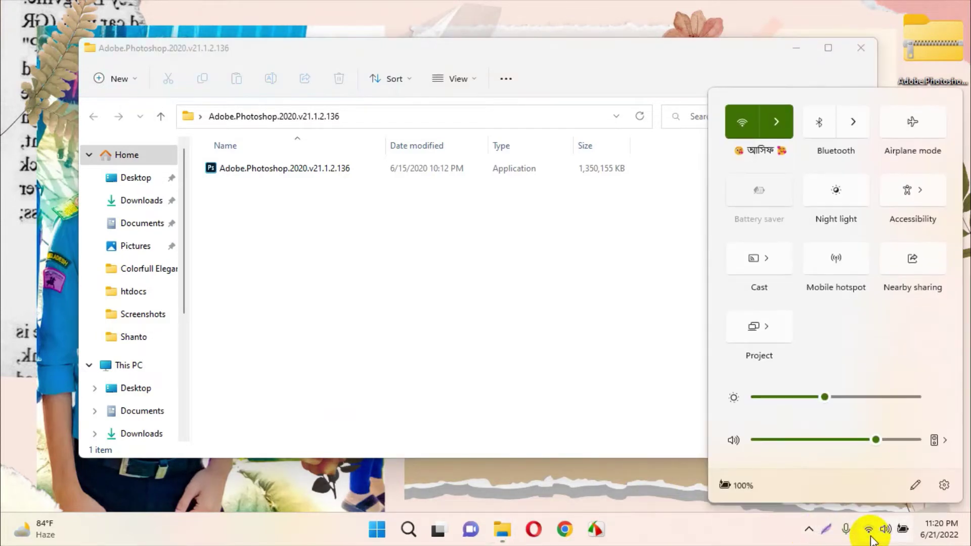
pyautogui.click(810, 529)
pyautogui.click(809, 529)
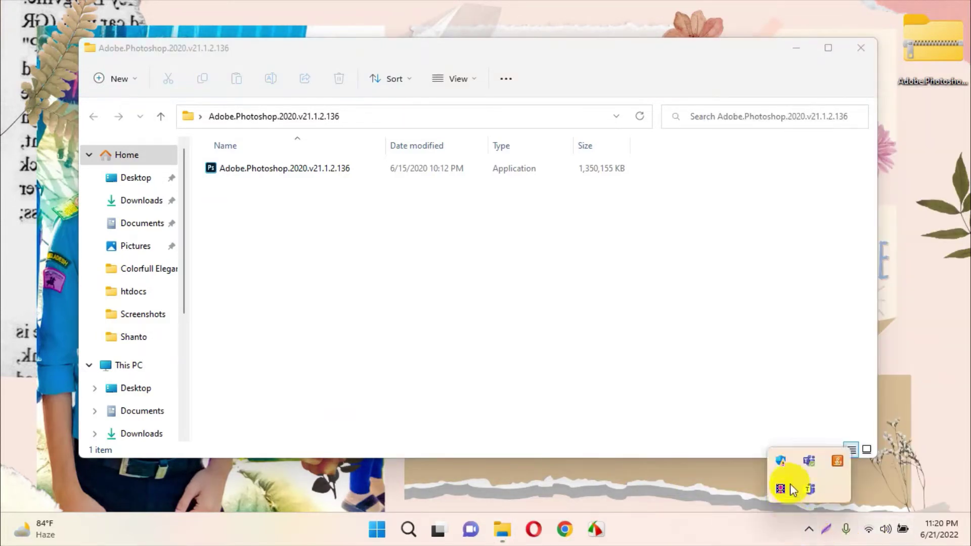
pyautogui.click(781, 461)
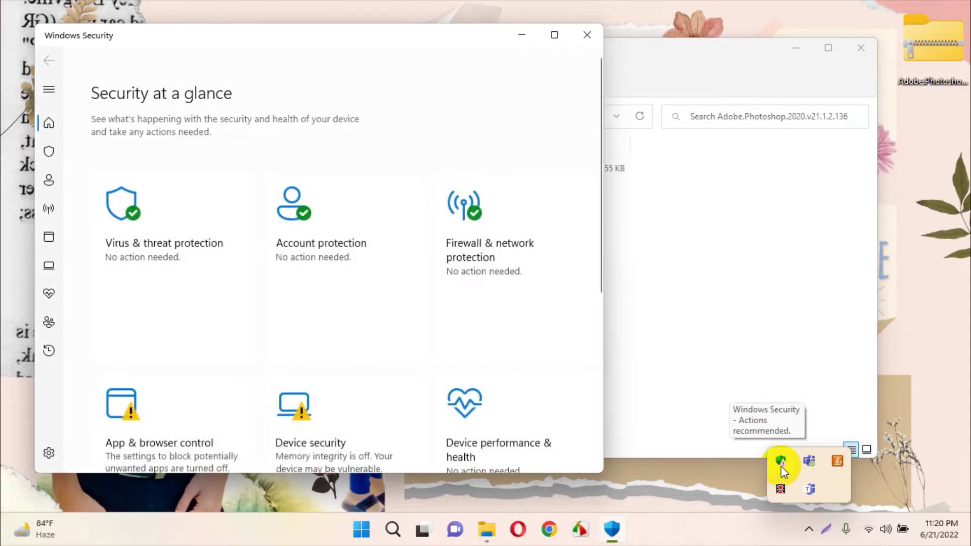
pyautogui.click(555, 35)
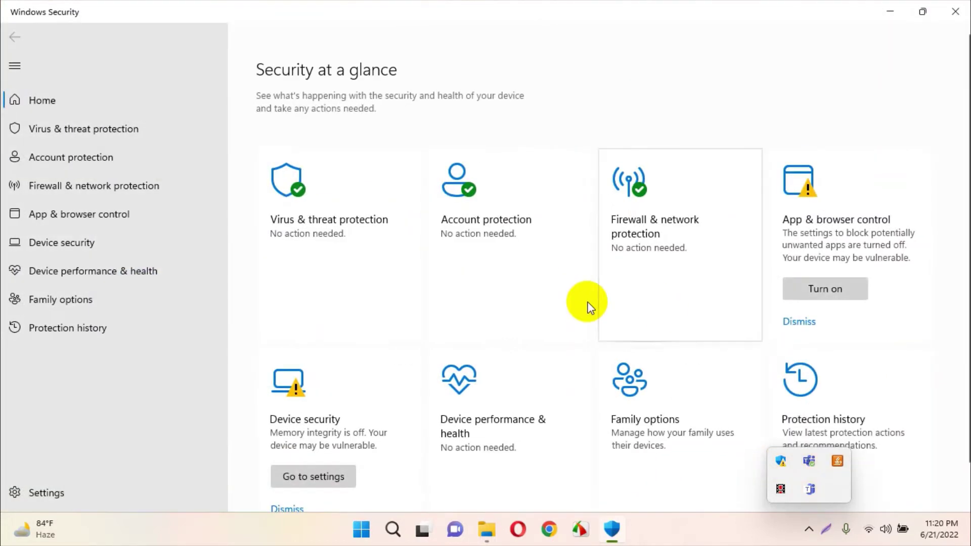
pyautogui.click(339, 235)
pyautogui.scroll(-4, 364, 273)
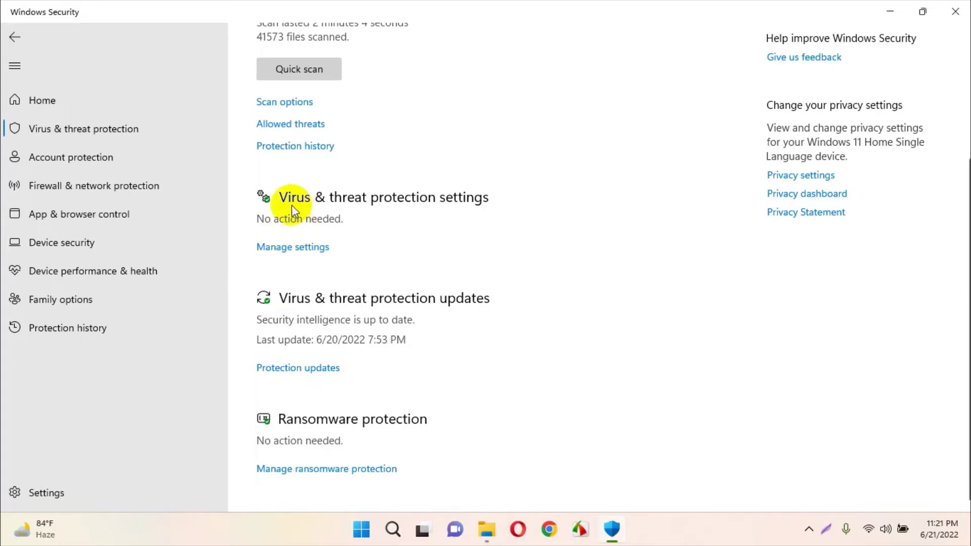
pyautogui.click(314, 247)
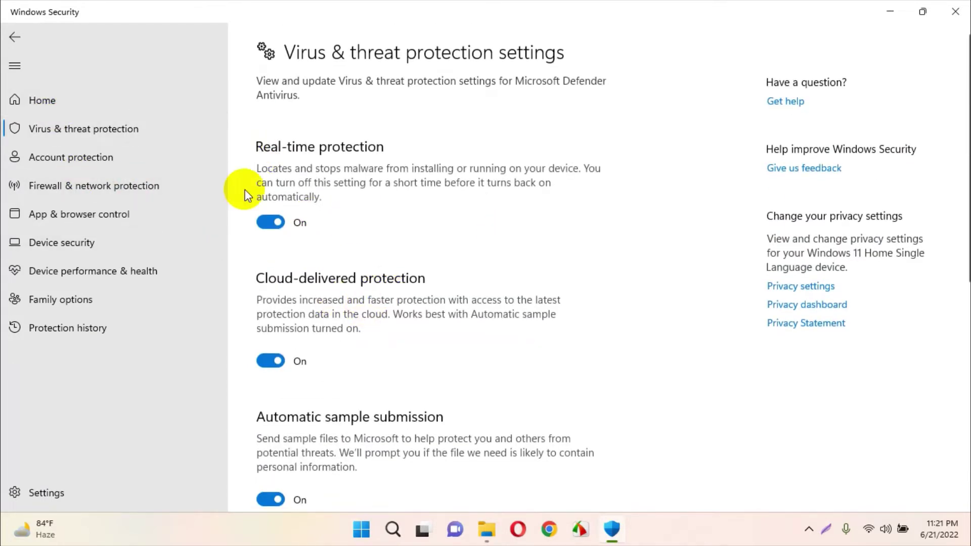
# Turn off real-time protection, cloud-delivered protection, automatic sample submission and tamper protection, and dismiss the virus protection notification.
pyautogui.click(273, 222)
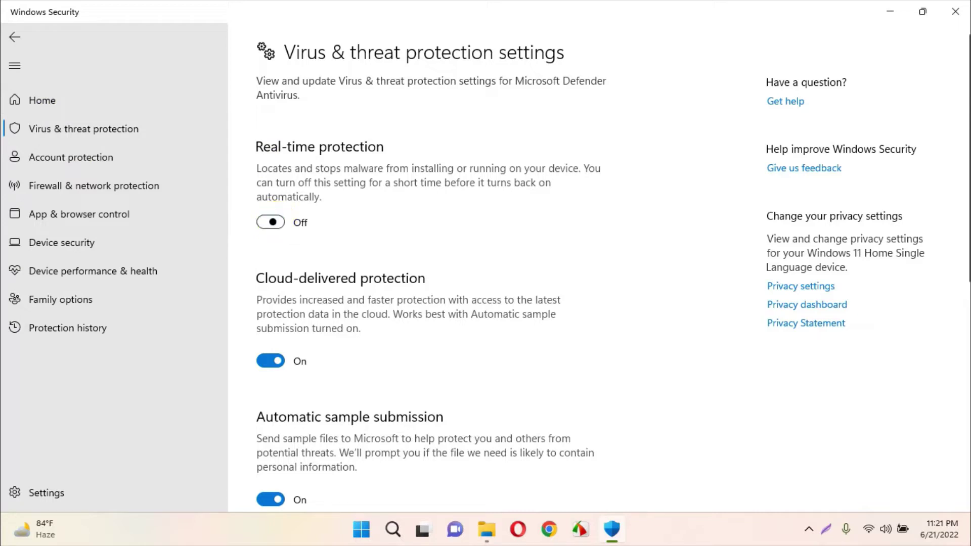
pyautogui.click(270, 383)
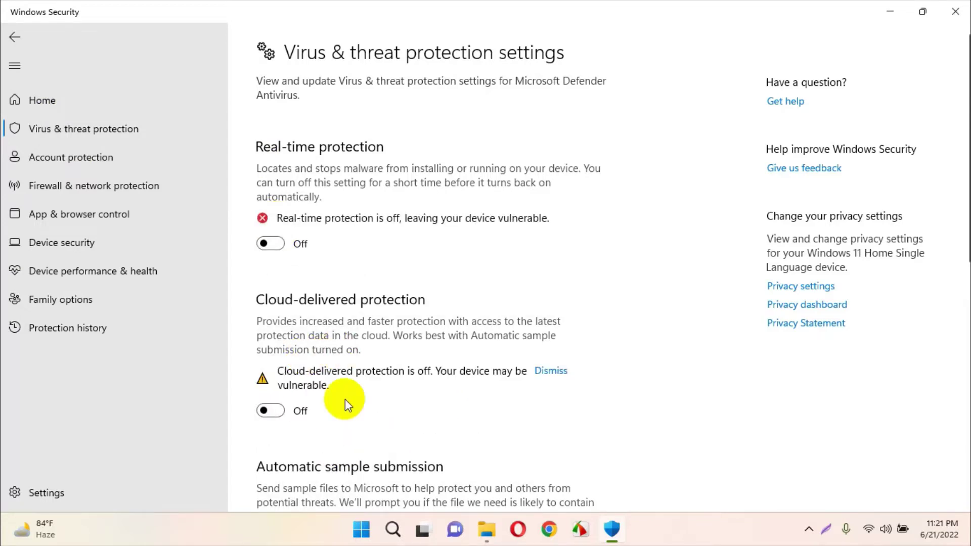
pyautogui.scroll(-4, 396, 396)
pyautogui.click(270, 341)
pyautogui.scroll(-3, 340, 377)
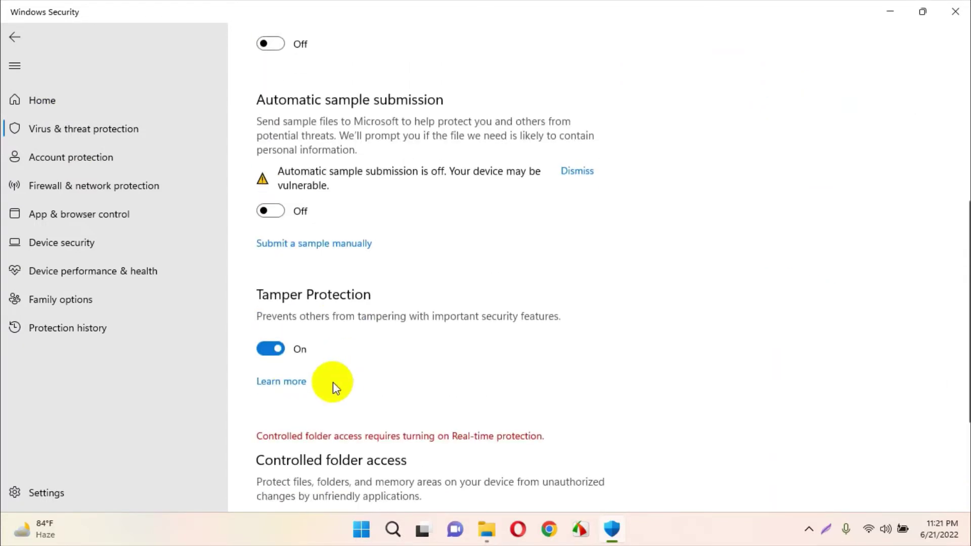
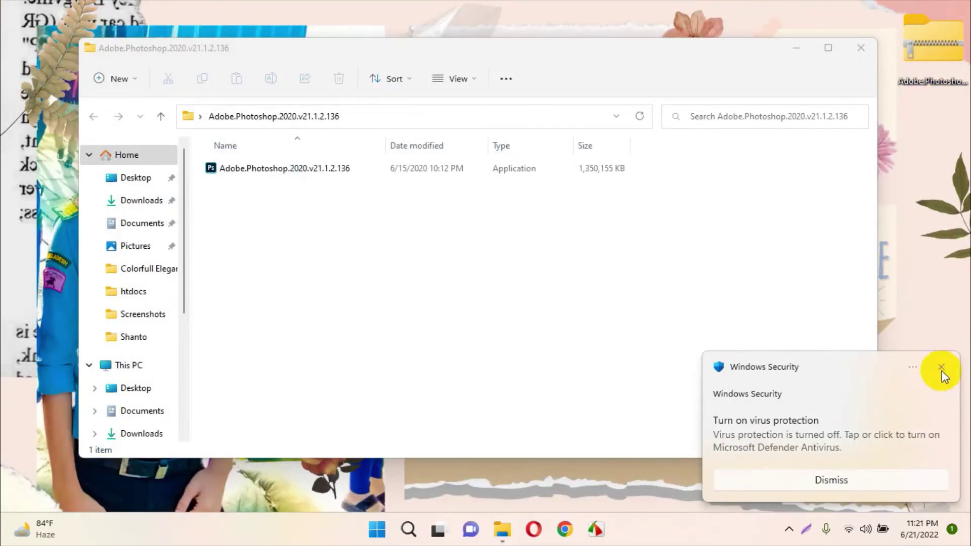
pyautogui.click(941, 367)
# Reopen the Virus & threat protection settings in Windows Security and check the state of every protection switch.
pyautogui.click(789, 529)
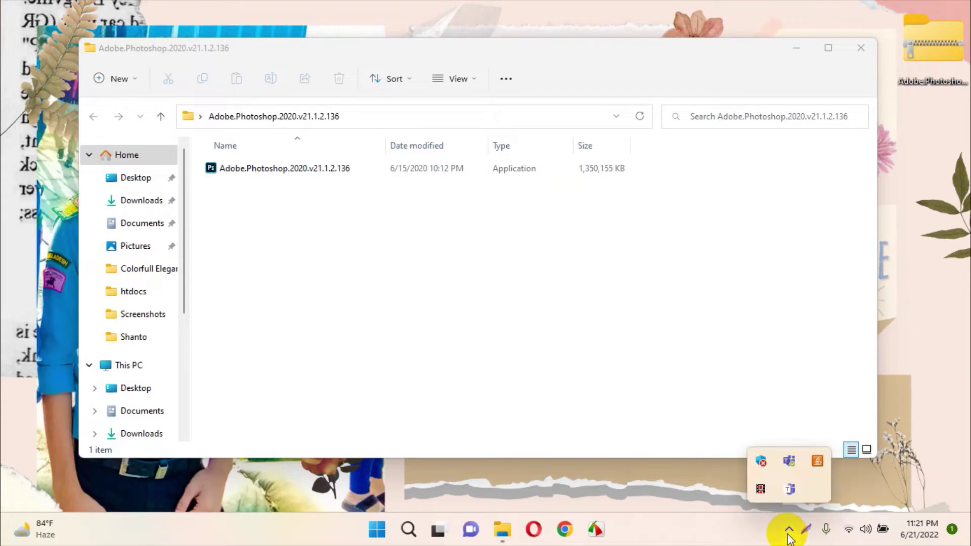
pyautogui.click(762, 461)
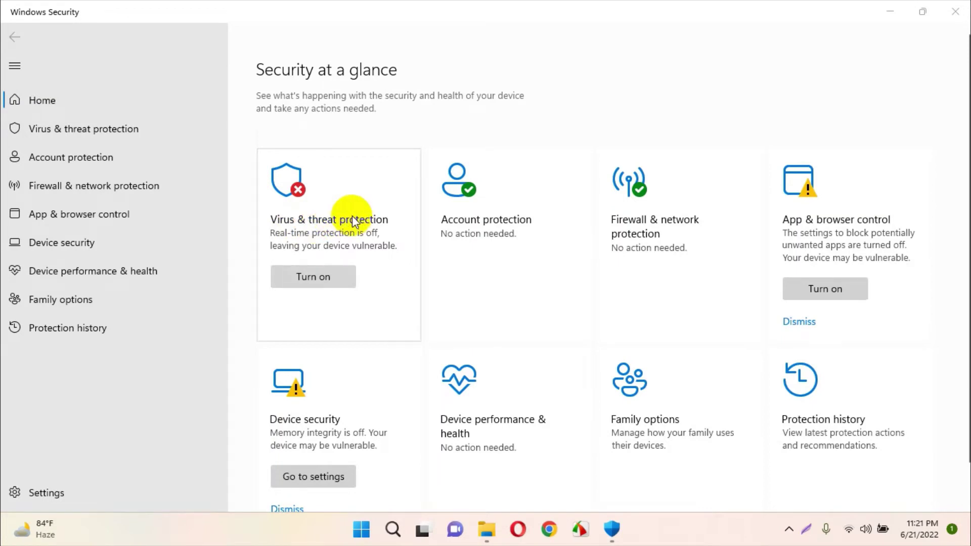
pyautogui.click(368, 212)
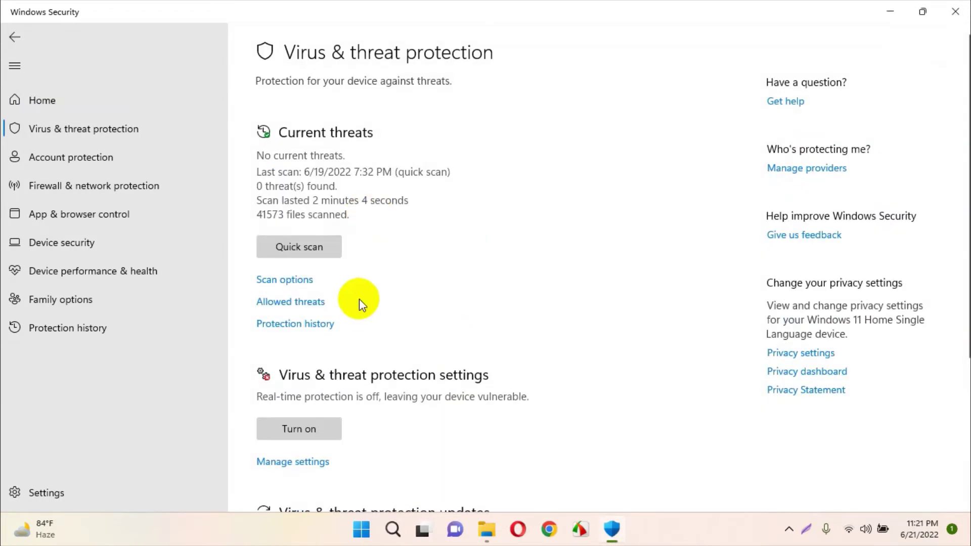
pyautogui.scroll(-4, 359, 299)
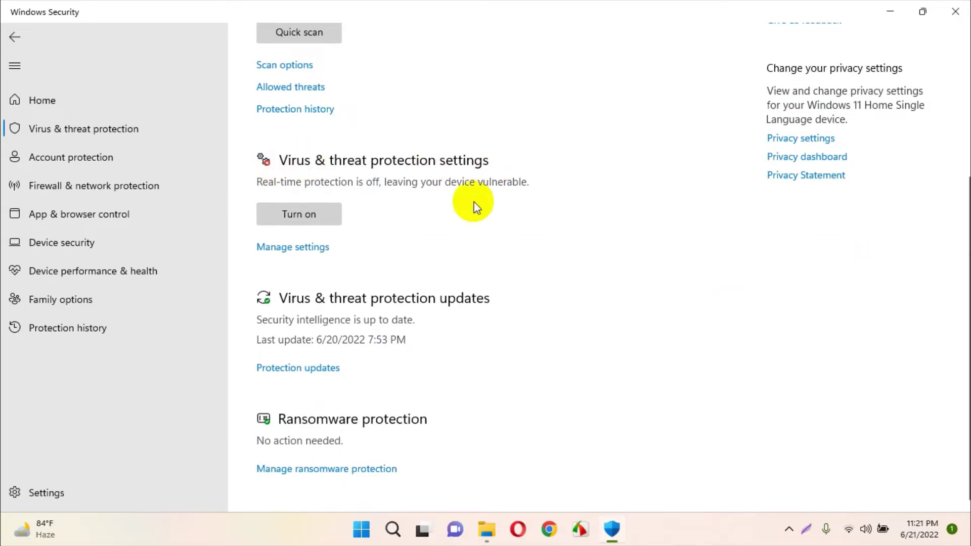
pyautogui.click(304, 250)
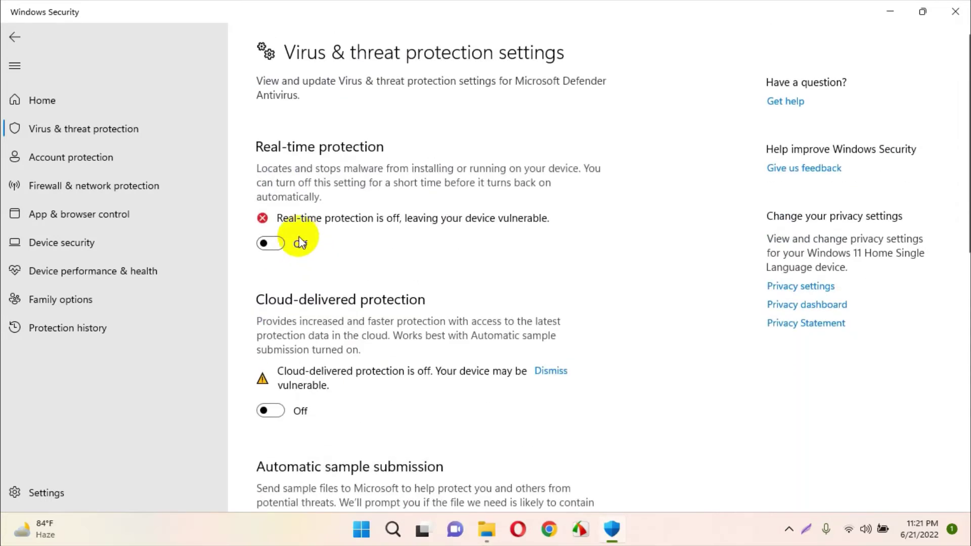
pyautogui.scroll(-10, 302, 241)
pyautogui.scroll(4, 281, 287)
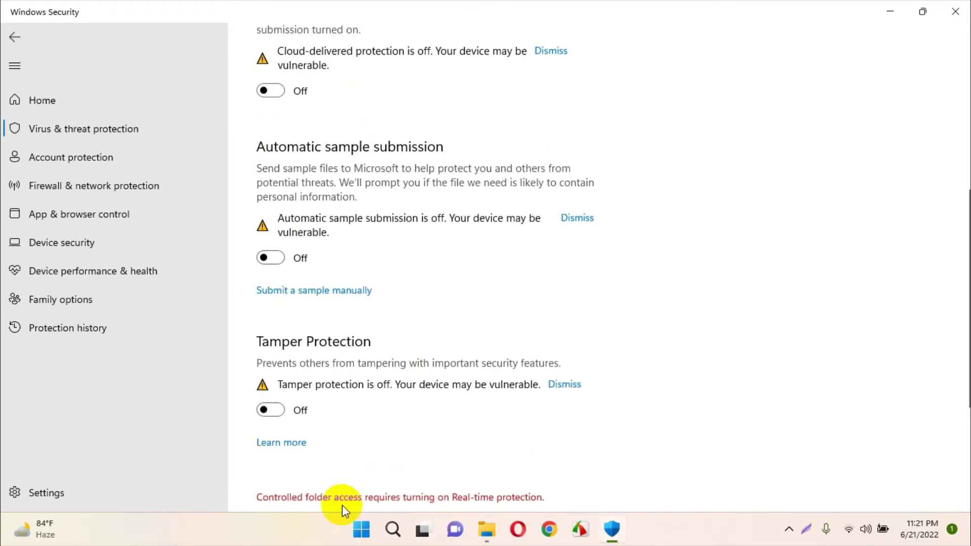
pyautogui.scroll(6, 636, 214)
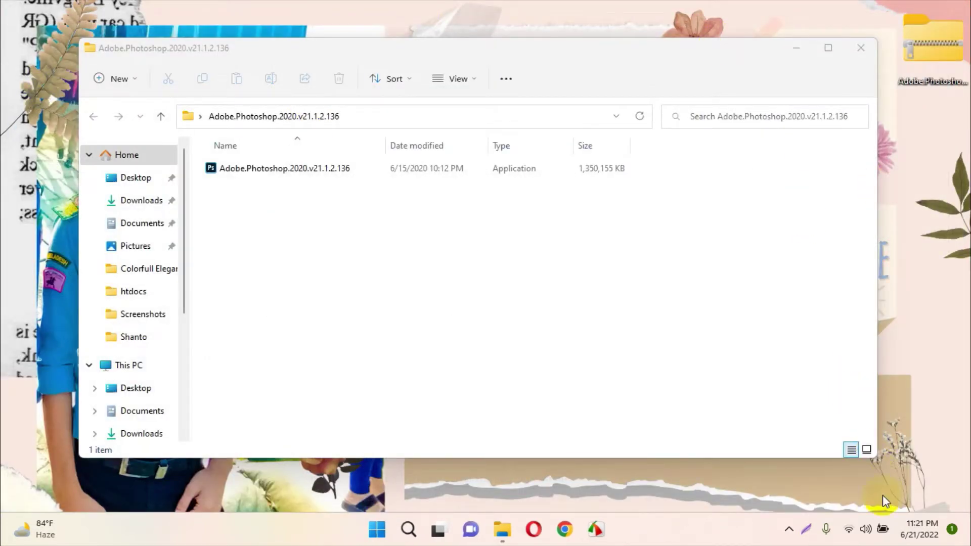
# Switch to Windows Settings and open the Network & internet page.
pyautogui.click(864, 530)
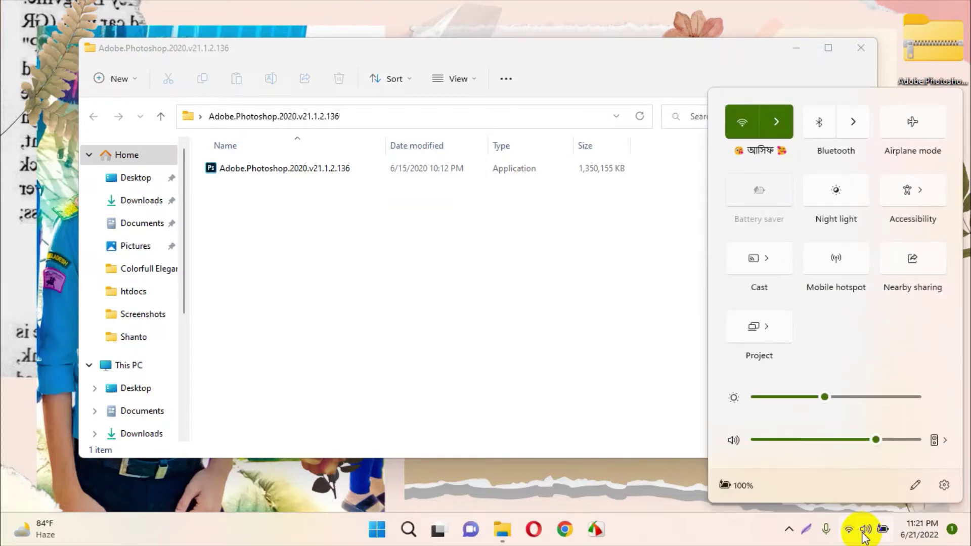
pyautogui.click(863, 532)
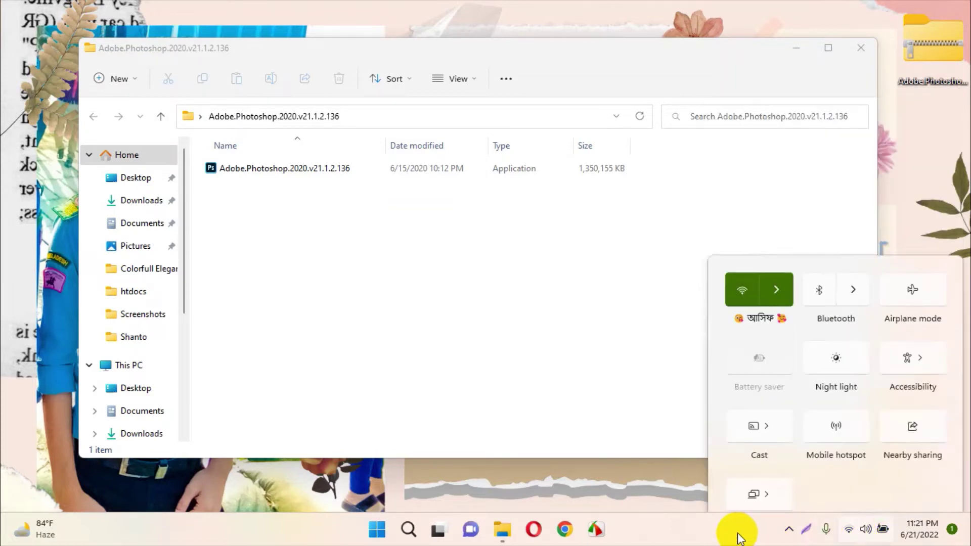
pyautogui.click(866, 530)
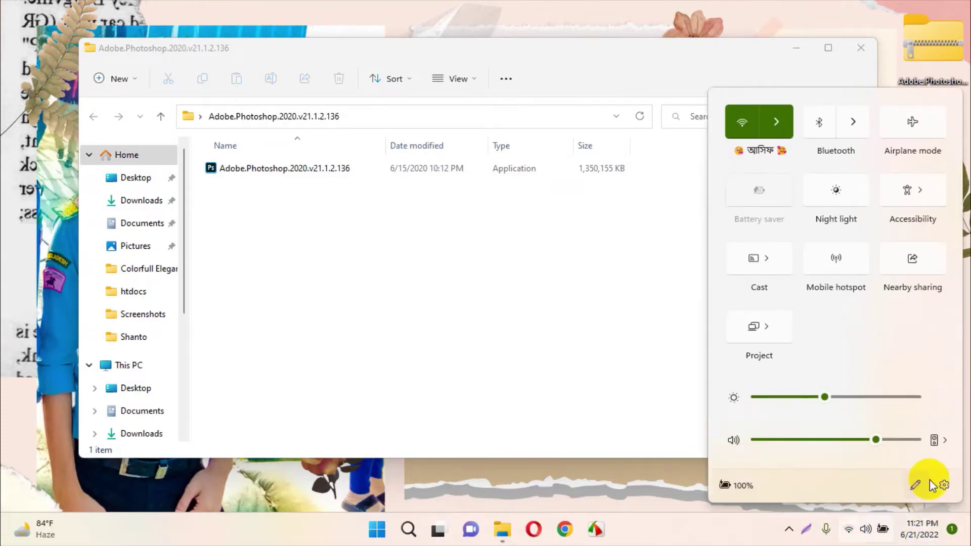
pyautogui.click(949, 494)
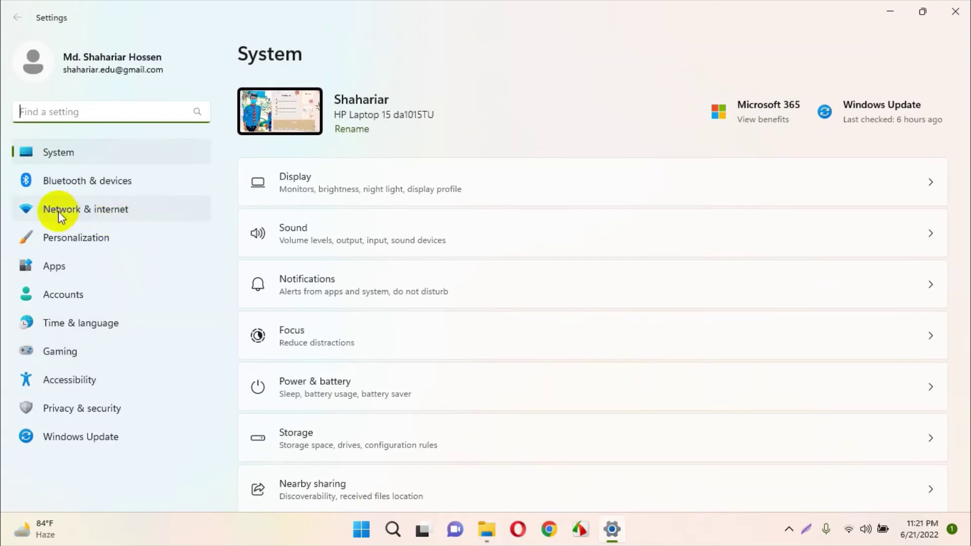
pyautogui.click(133, 212)
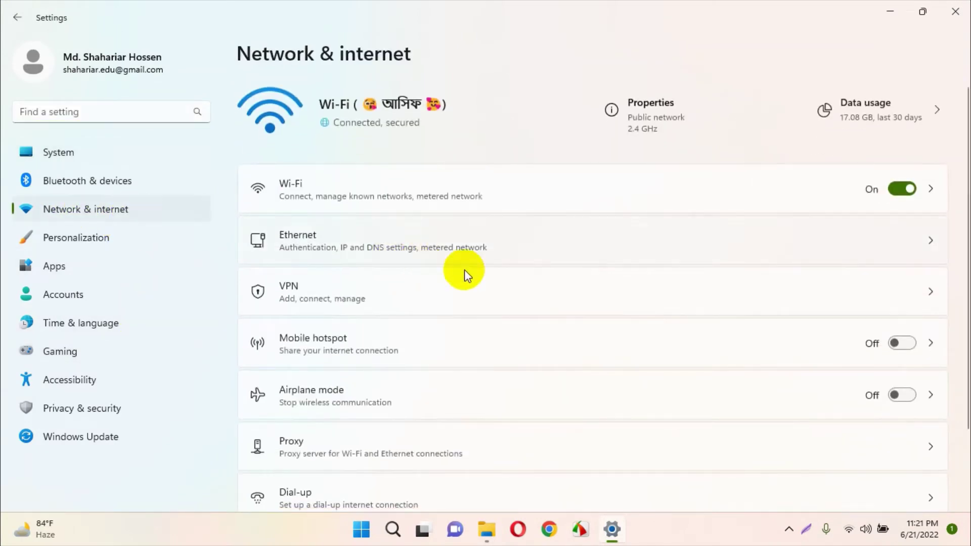
# Go to the advanced network settings and open more network adapter options to bring up Network Connections.
pyautogui.scroll(-2, 448, 296)
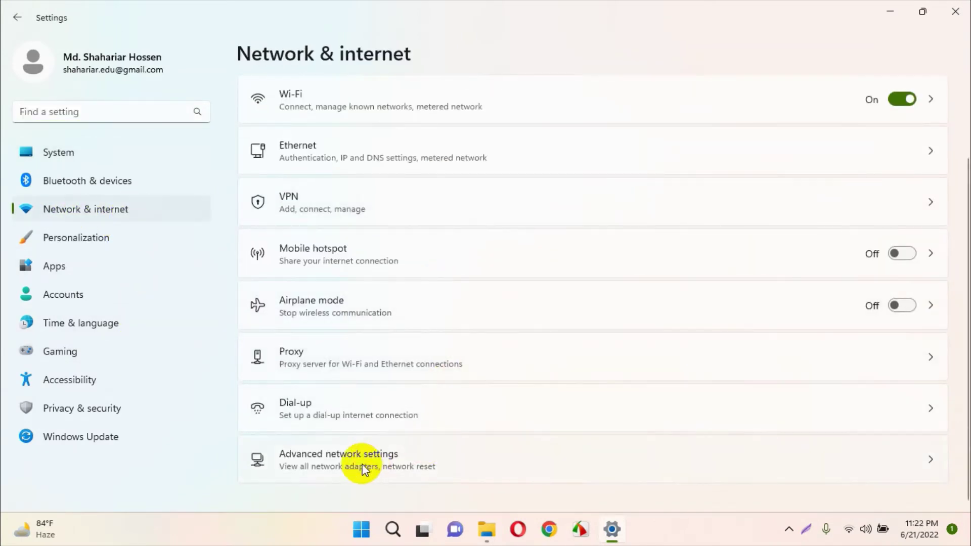
pyautogui.scroll(2, 299, 457)
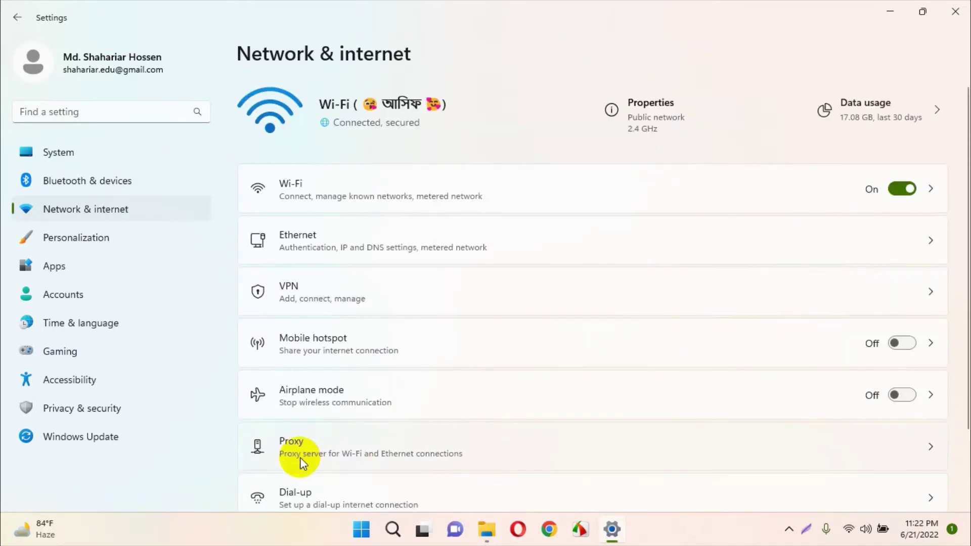
pyautogui.scroll(-2, 350, 463)
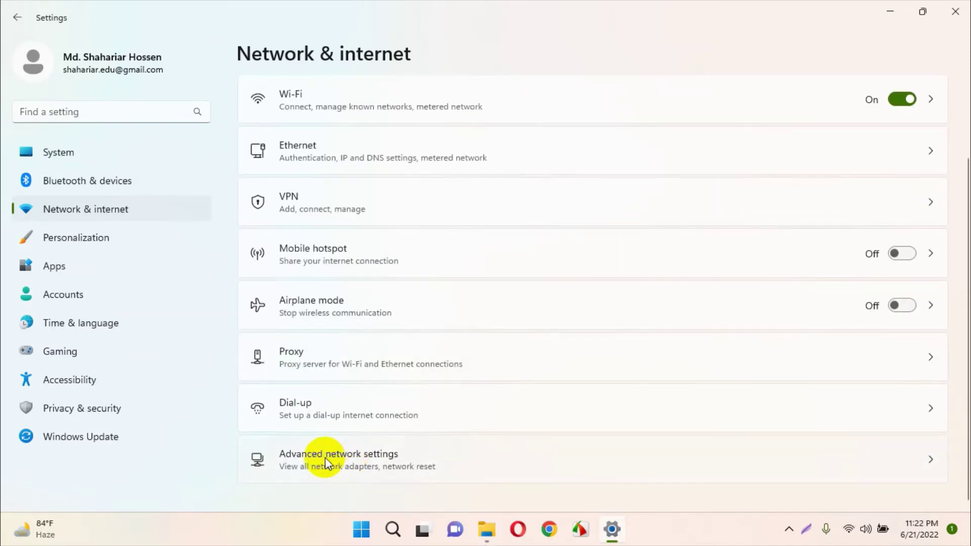
pyautogui.click(409, 463)
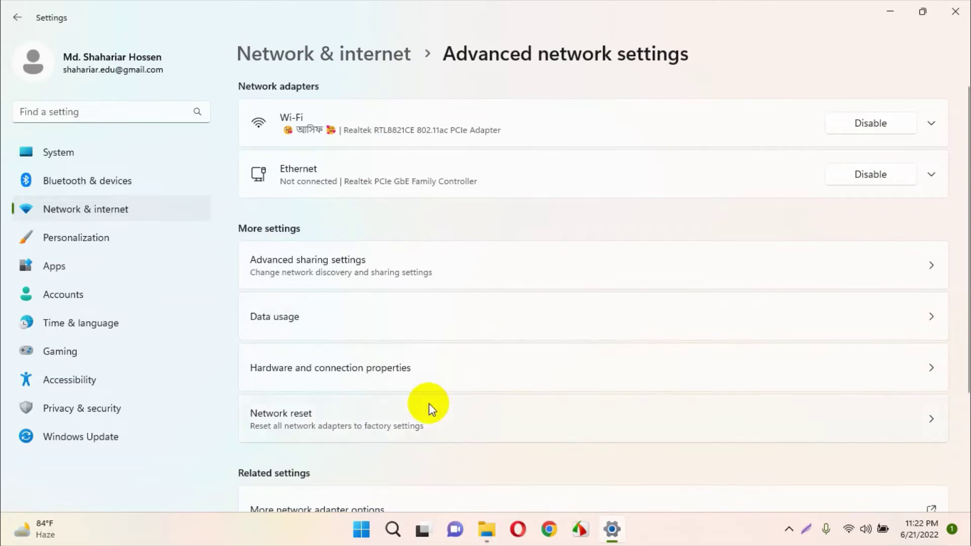
pyautogui.scroll(-3, 461, 385)
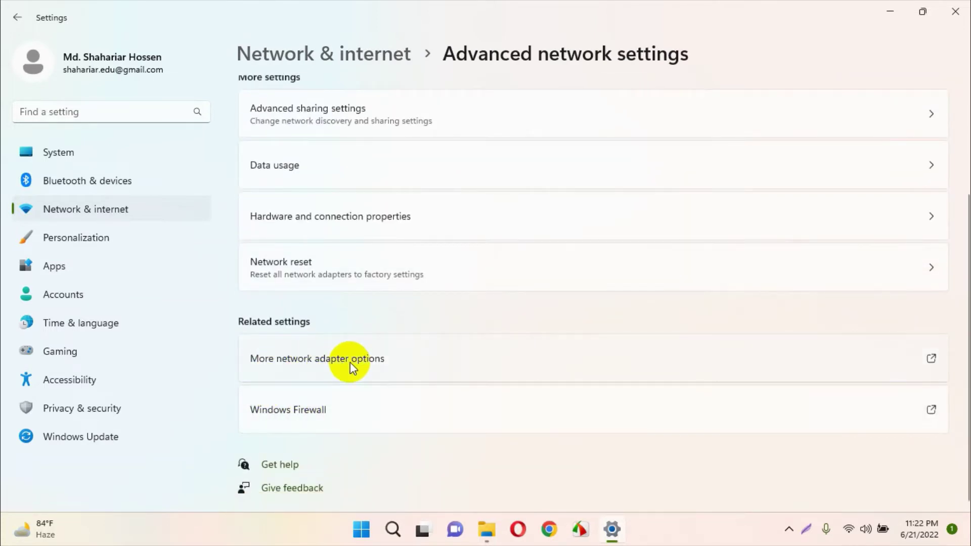
pyautogui.click(380, 359)
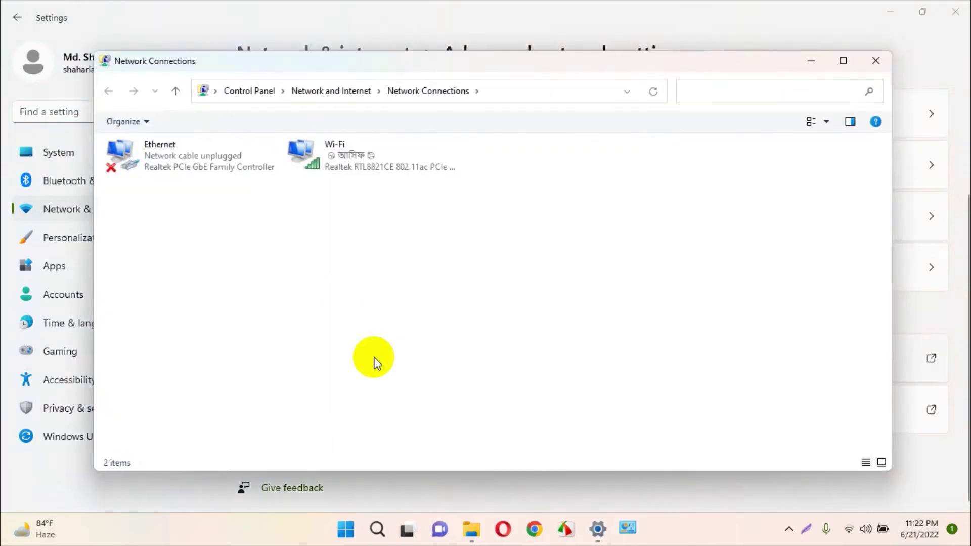
# Try to disable the Ethernet and Wi-Fi adapters together in Network Connections.
pyautogui.moveTo(476, 264); pyautogui.dragTo(191, 146)
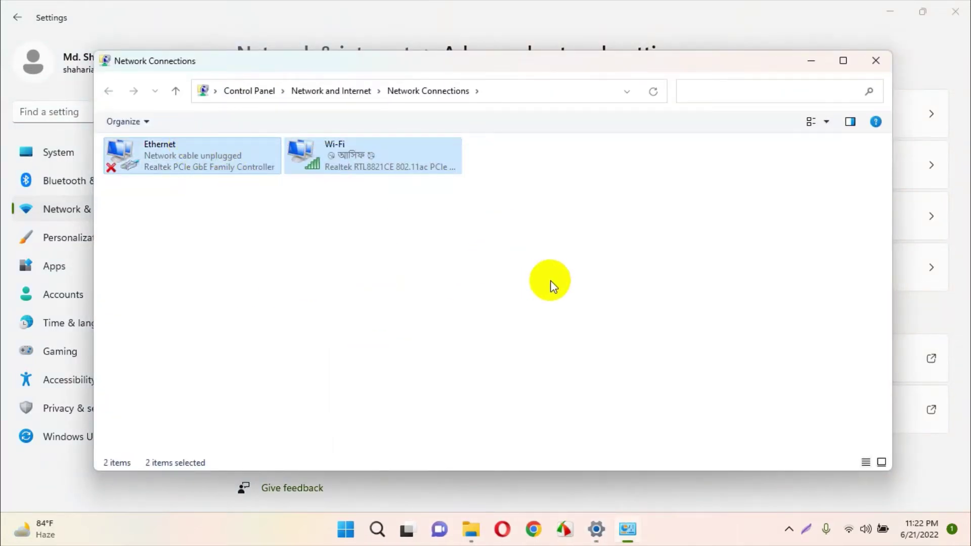
pyautogui.rightClick(179, 155)
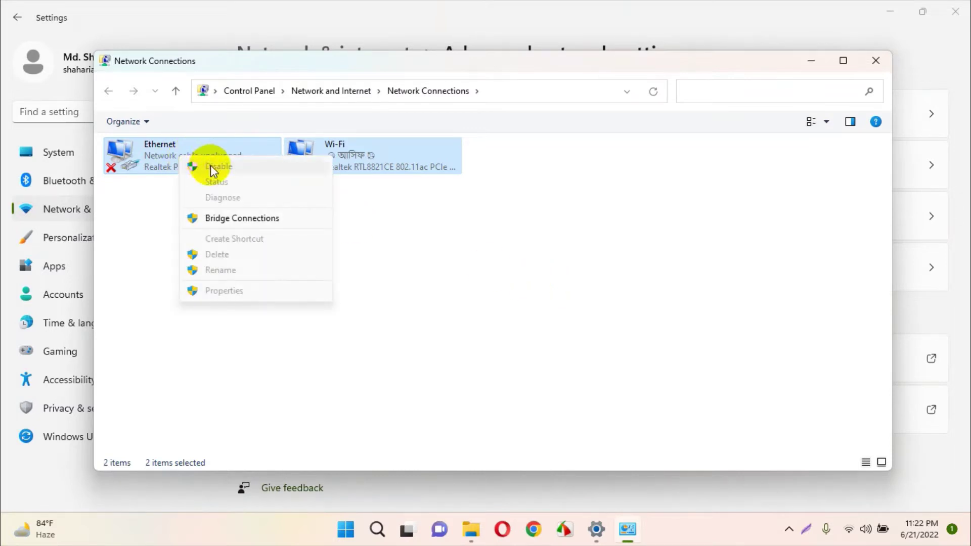
pyautogui.click(347, 223)
# Disable the Ethernet adapter and the Wi-Fi adapter one at a time and close Network Connections.
pyautogui.click(196, 163)
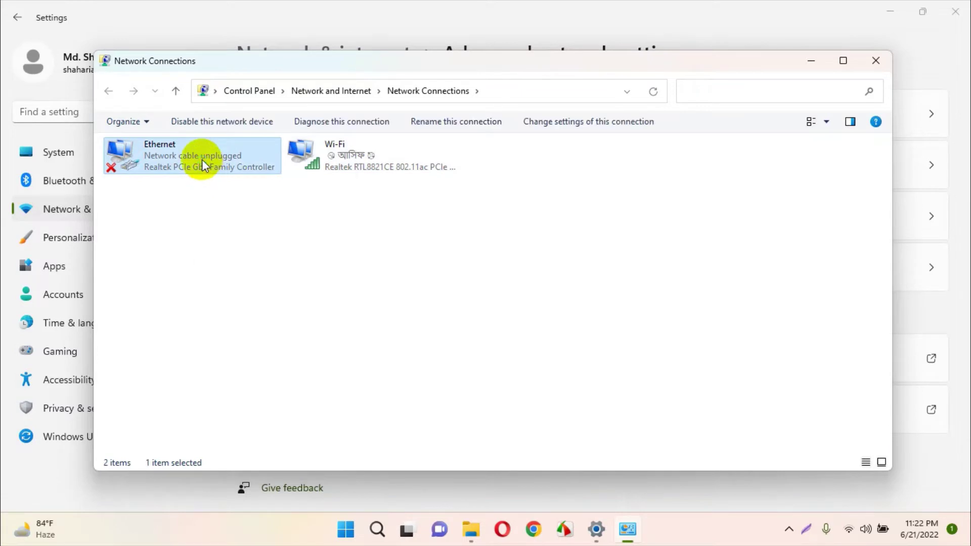
pyautogui.rightClick(202, 160)
pyautogui.click(219, 166)
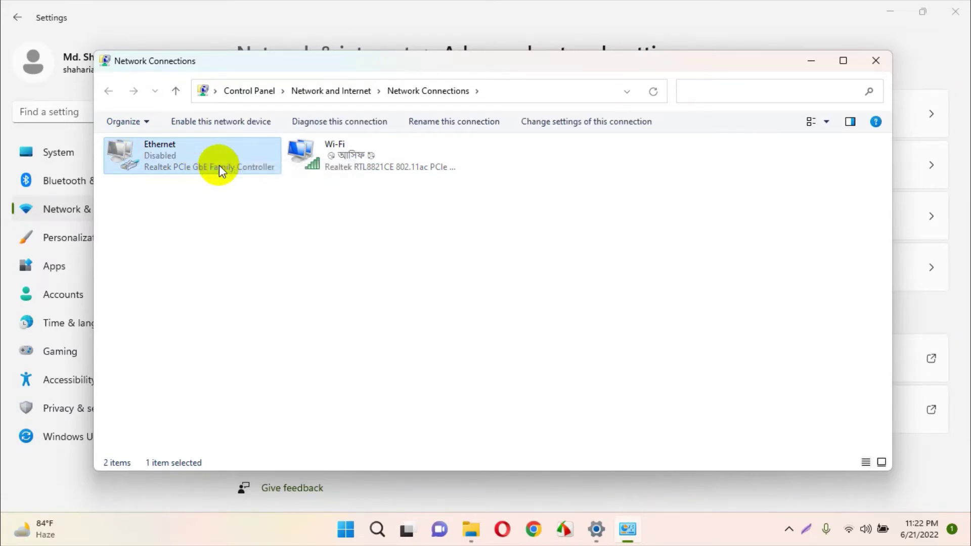
pyautogui.rightClick(327, 170)
pyautogui.click(348, 173)
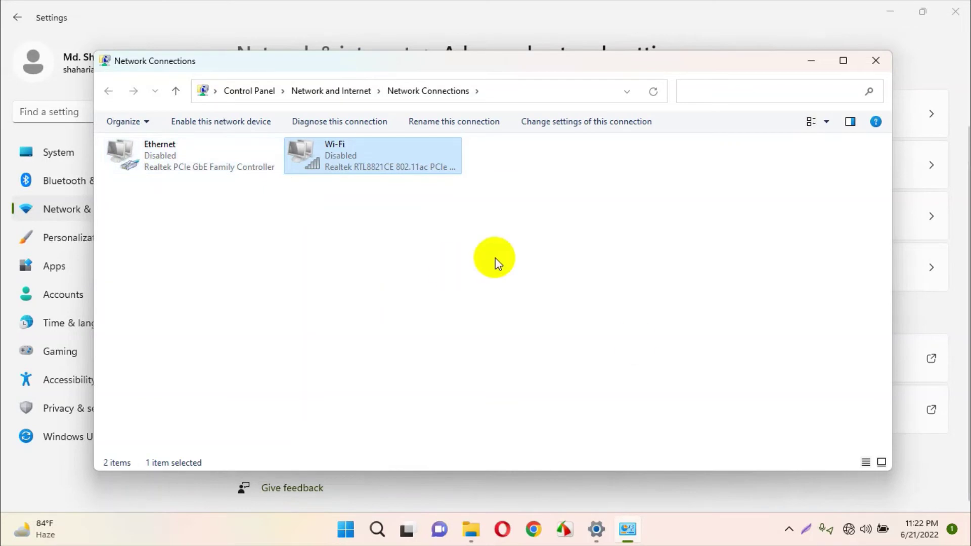
pyautogui.click(875, 60)
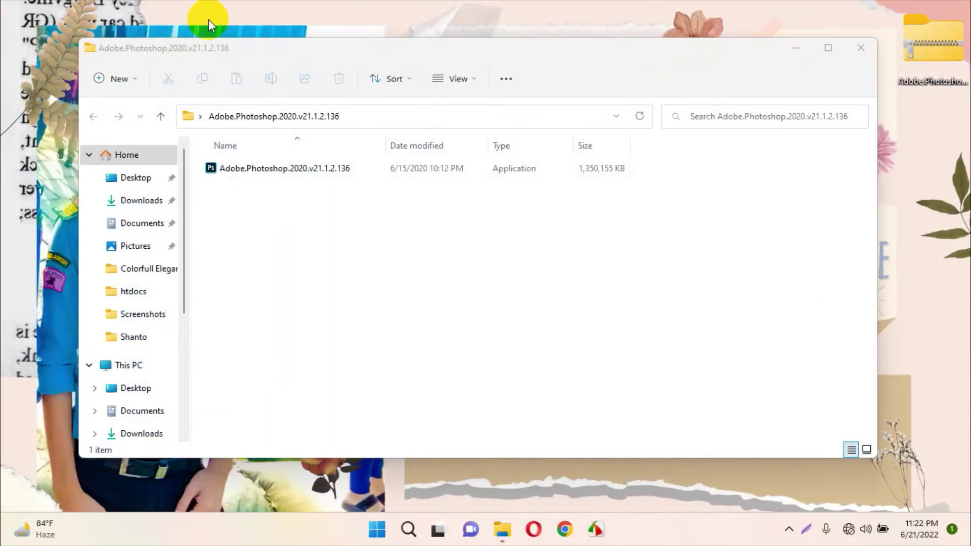
# Reopen the extracted Photoshop folder from the desktop, run Adobe.Photoshop.2020.v21.1.2.136 and minimise the folder window.
pyautogui.click(860, 47)
pyautogui.click(481, 172)
pyautogui.doubleClick(480, 172)
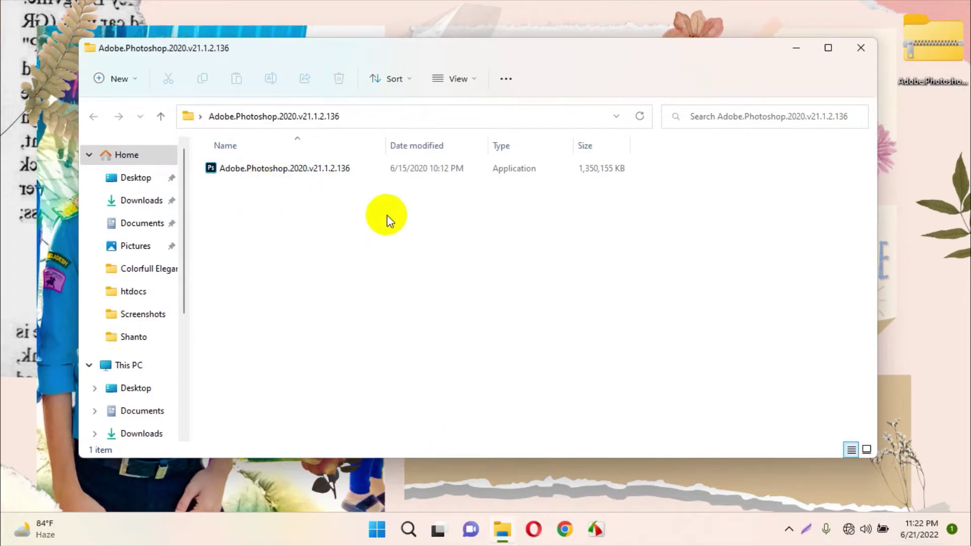
pyautogui.moveTo(407, 221); pyautogui.dragTo(249, 172)
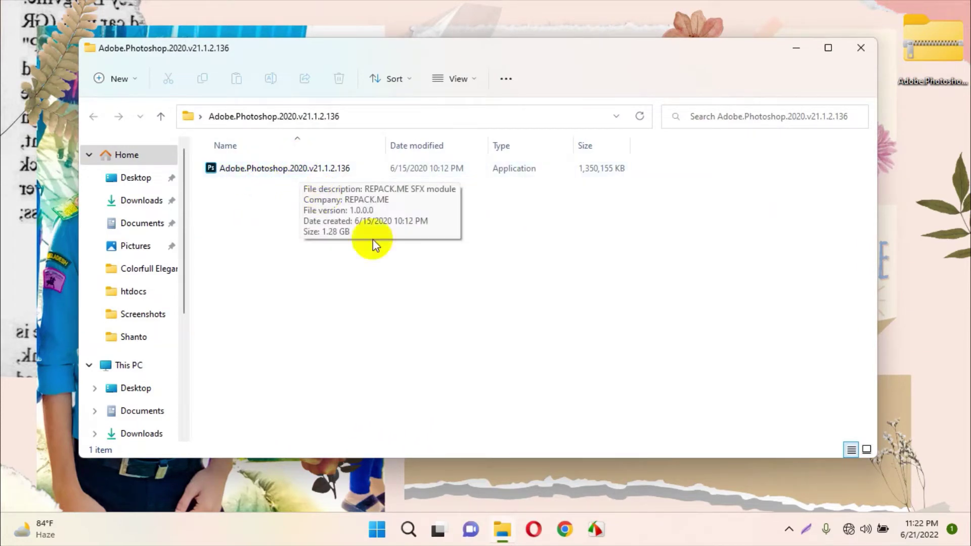
pyautogui.click(303, 173)
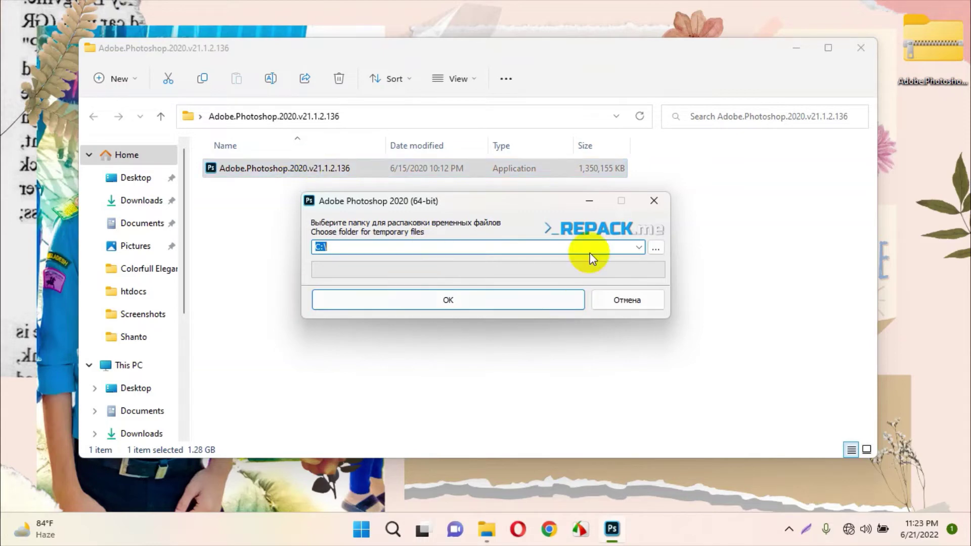
pyautogui.click(805, 48)
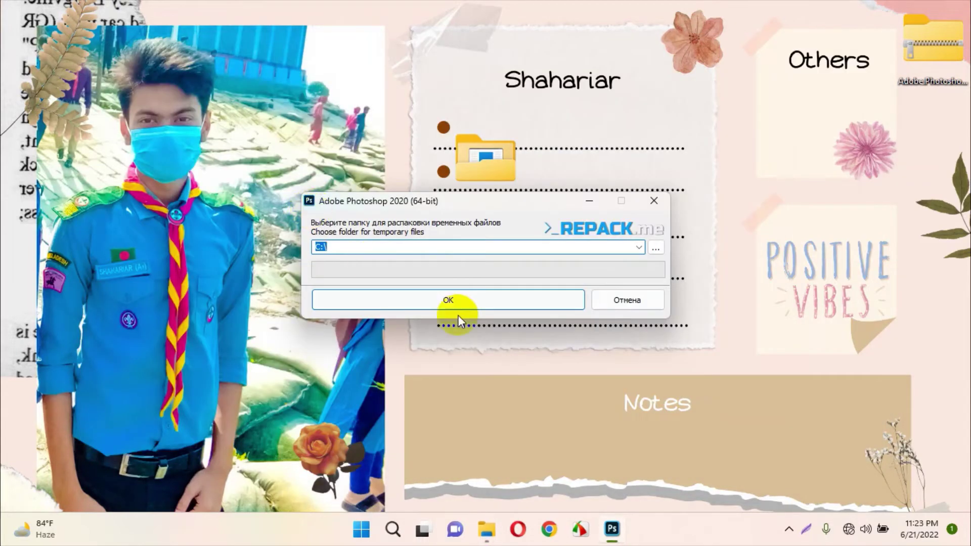
# Accept C:\ as the folder for the temporary files and start unpacking the Photoshop 2020 installer.
pyautogui.click(462, 301)
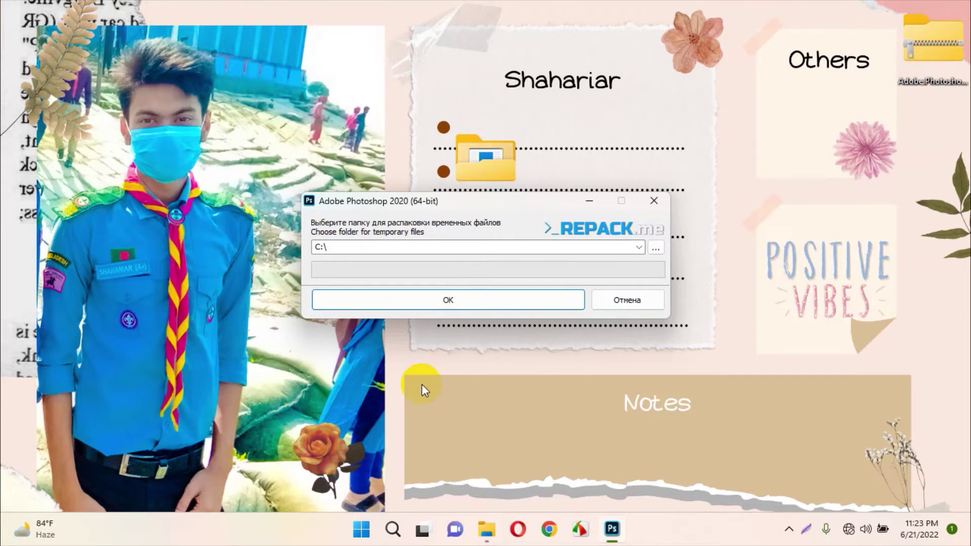
pyautogui.press('Return')
pyautogui.moveTo(425, 202); pyautogui.dragTo(455, 167)
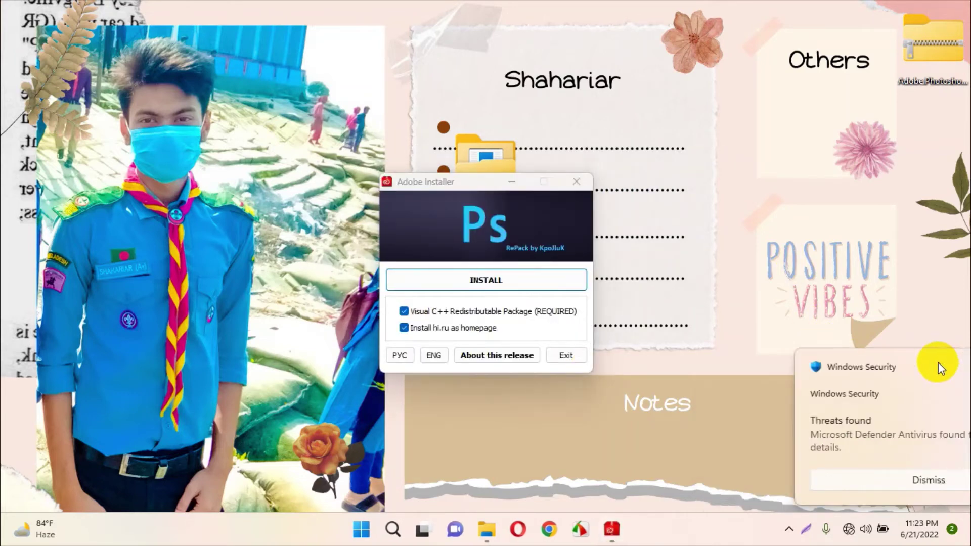
# Choose English in the Adobe Installer and start the installation with the Visual C++ Redistributable Package and hi.ru homepage options left ticked.
pyautogui.click(940, 363)
pyautogui.moveTo(457, 181); pyautogui.dragTo(497, 154)
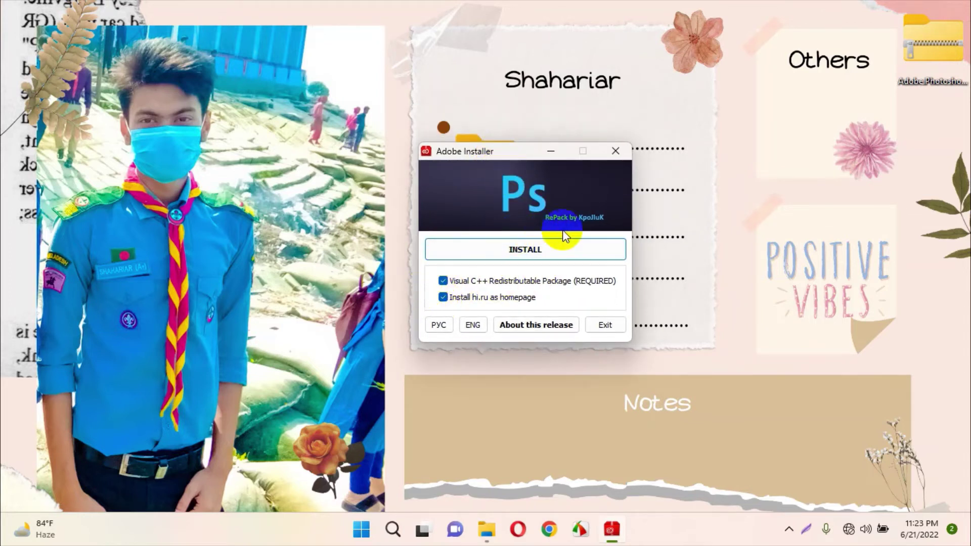
pyautogui.click(473, 326)
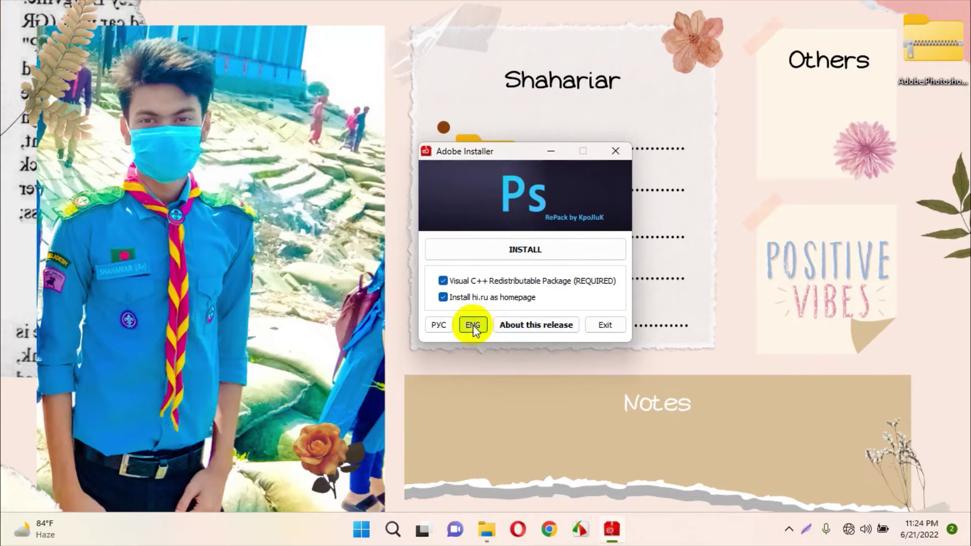
pyautogui.click(530, 251)
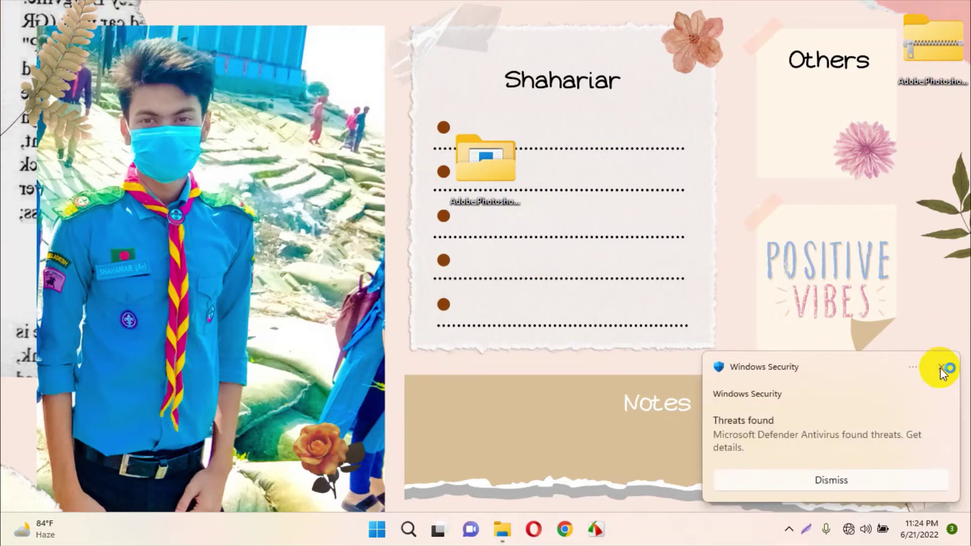
# Dismiss the Windows Security notifications and move the Visual C++ Redistributable window below the Adobe Installer progress window.
pyautogui.click(941, 367)
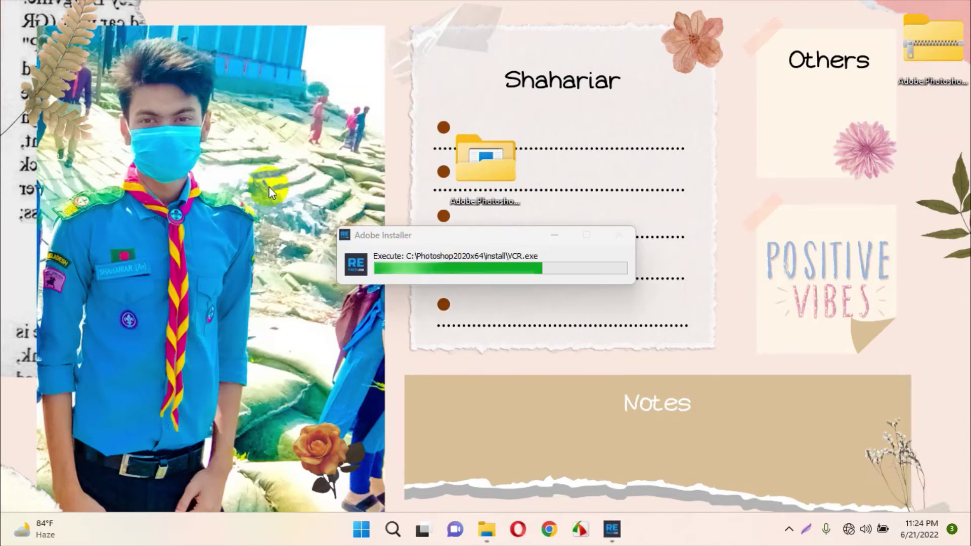
pyautogui.moveTo(269, 186); pyautogui.dragTo(740, 338)
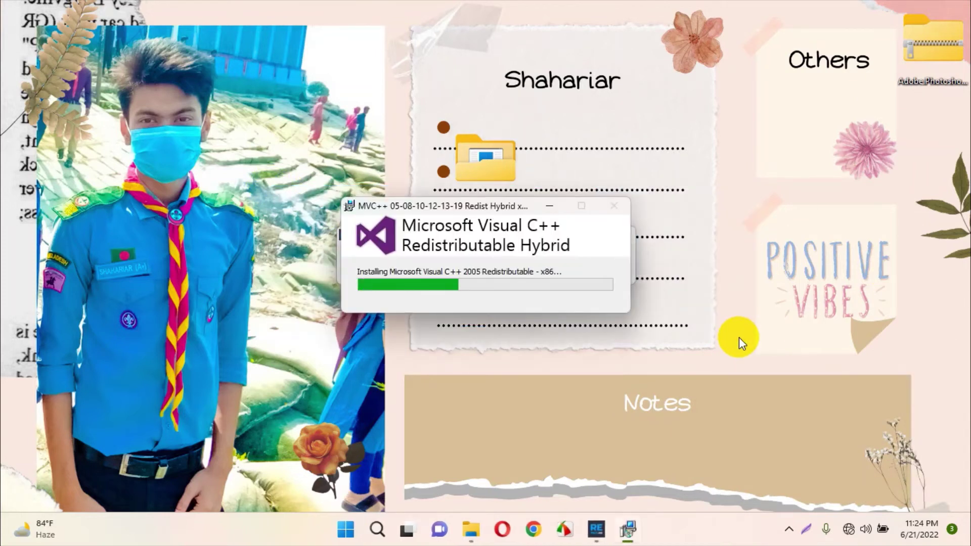
pyautogui.moveTo(477, 206); pyautogui.dragTo(462, 291)
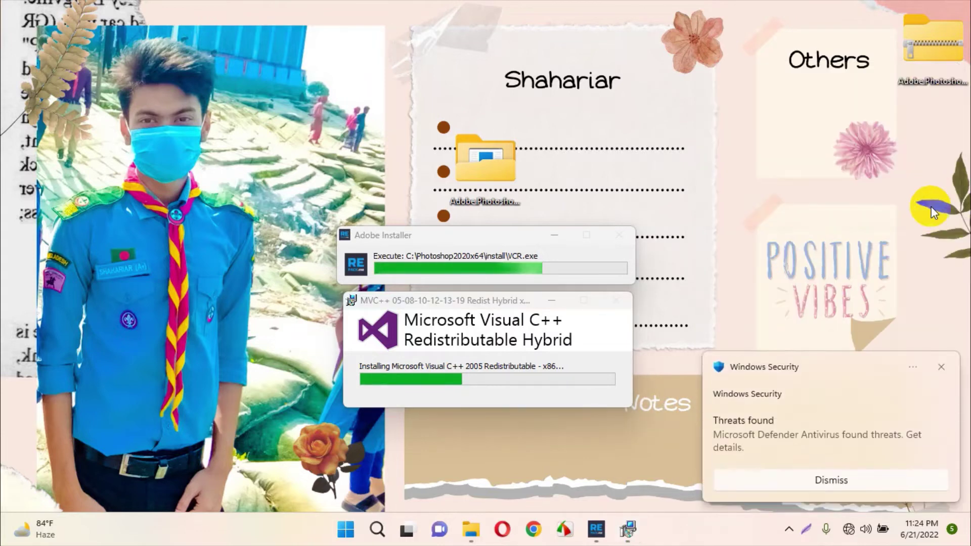
pyautogui.click(940, 365)
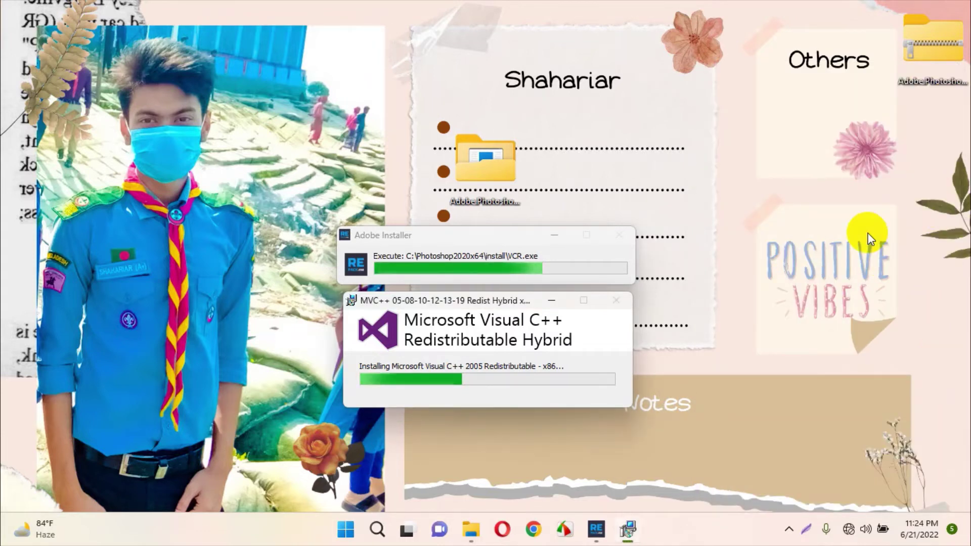
# Continue the Photoshop 2020 installation with English (North America) as language and the default location.
pyautogui.moveTo(733, 459); pyautogui.dragTo(281, 152)
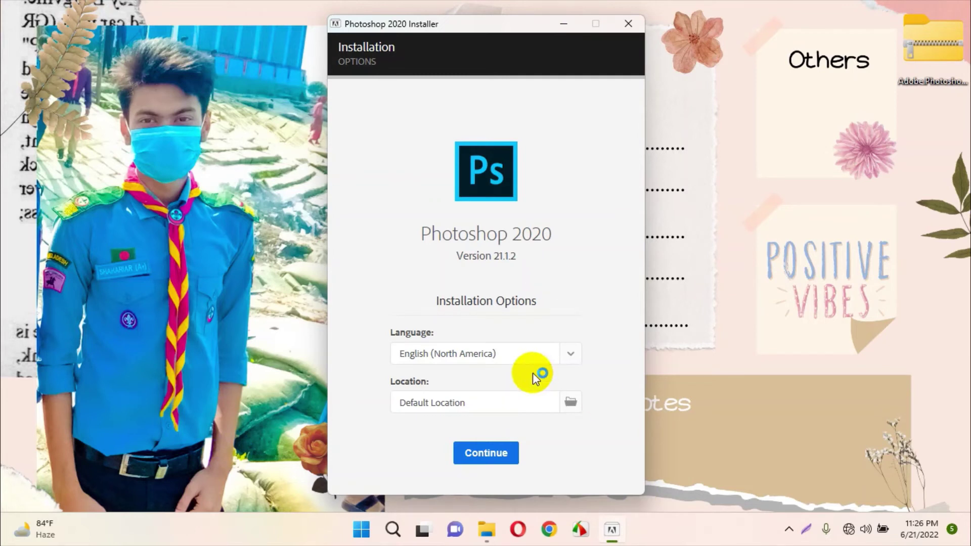
pyautogui.click(500, 454)
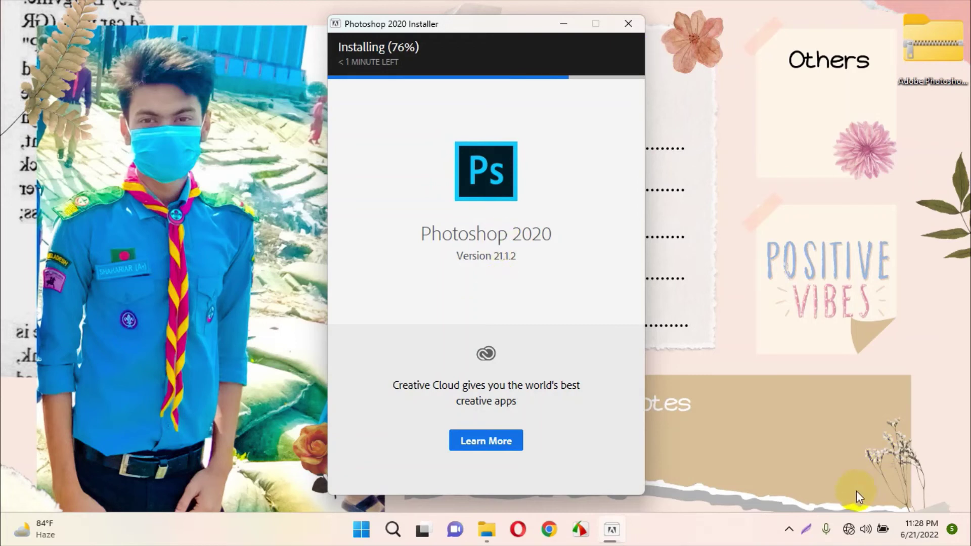
pyautogui.click(850, 529)
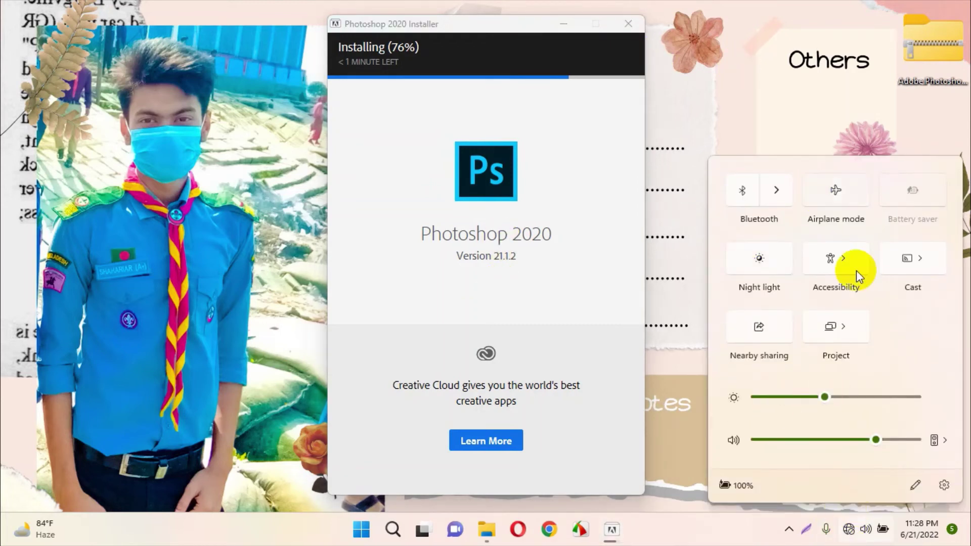
pyautogui.click(740, 537)
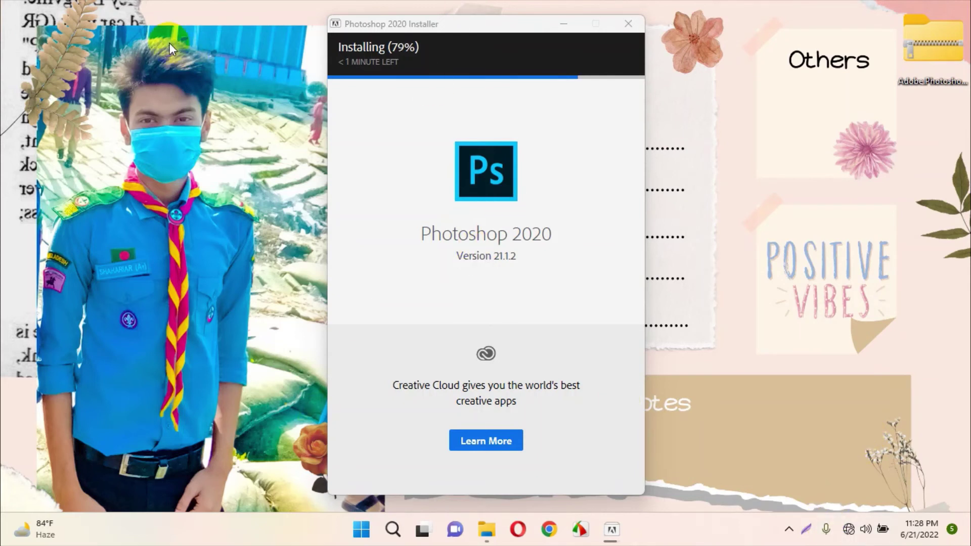
pyautogui.moveTo(222, 1); pyautogui.dragTo(734, 463)
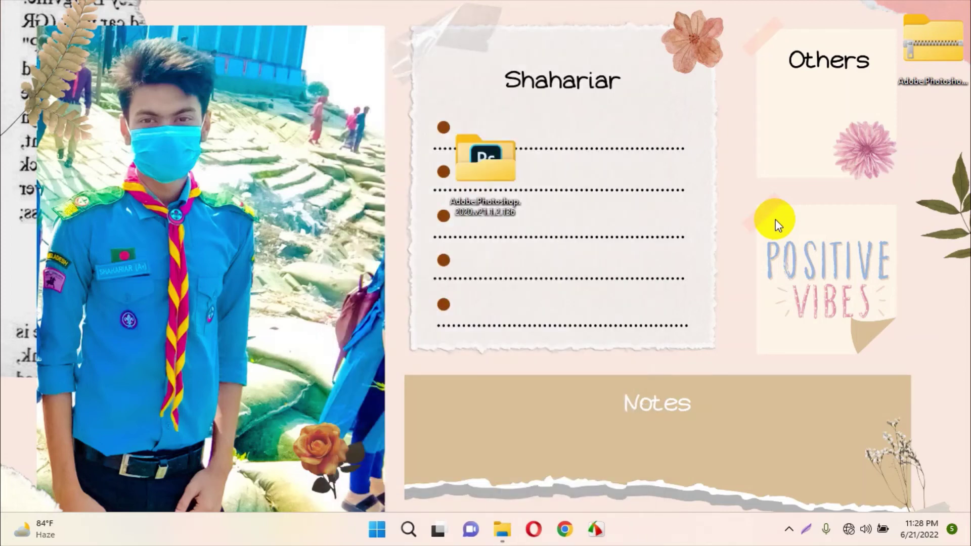
# Move the extracted Photoshop folder on the desktop to just below the Photoshop archive.
pyautogui.rightClick(723, 153)
pyautogui.click(728, 151)
pyautogui.click(459, 181)
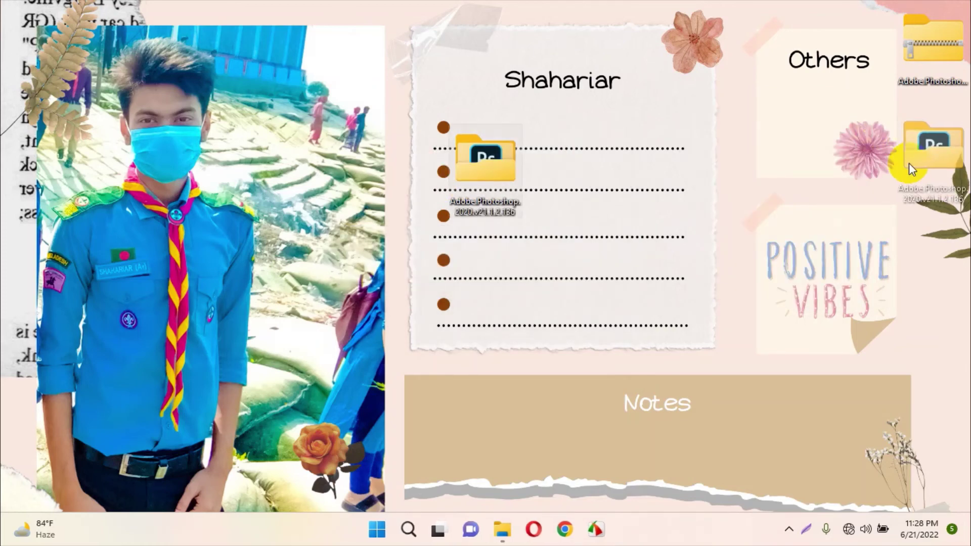
pyautogui.moveTo(909, 163); pyautogui.dragTo(909, 163)
# Find Adobe Photoshop 2020 in the list of all installed apps and try to launch it.
pyautogui.click(377, 529)
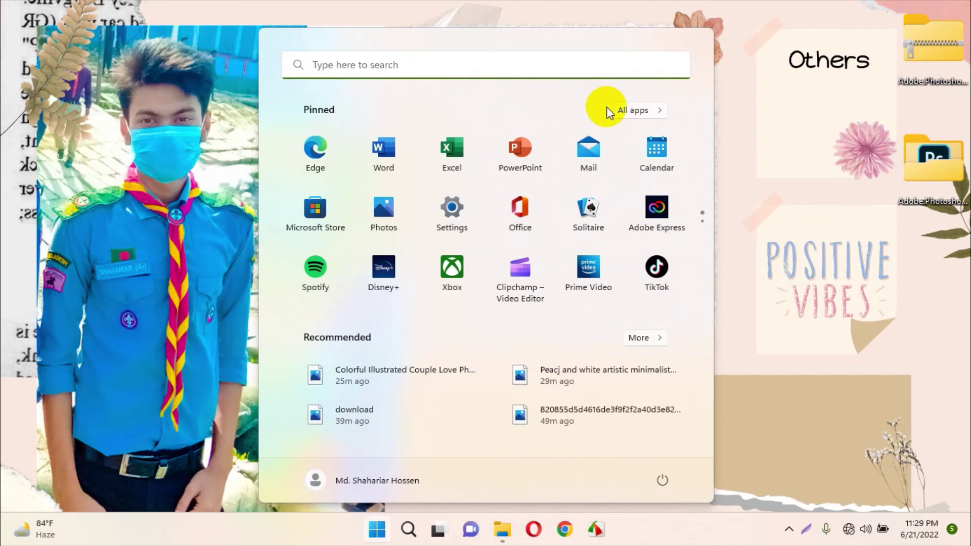
pyautogui.click(637, 111)
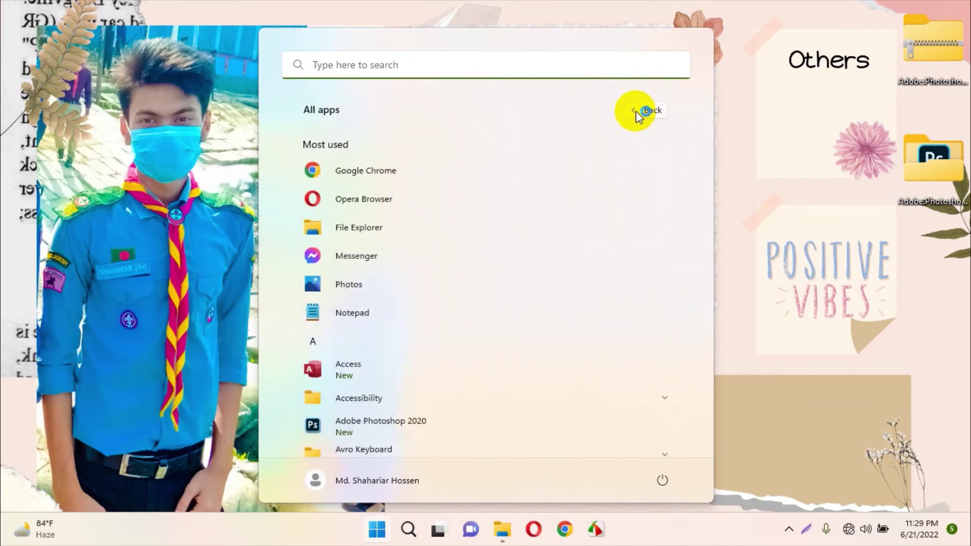
pyautogui.scroll(-2, 423, 319)
pyautogui.scroll(-1, 422, 323)
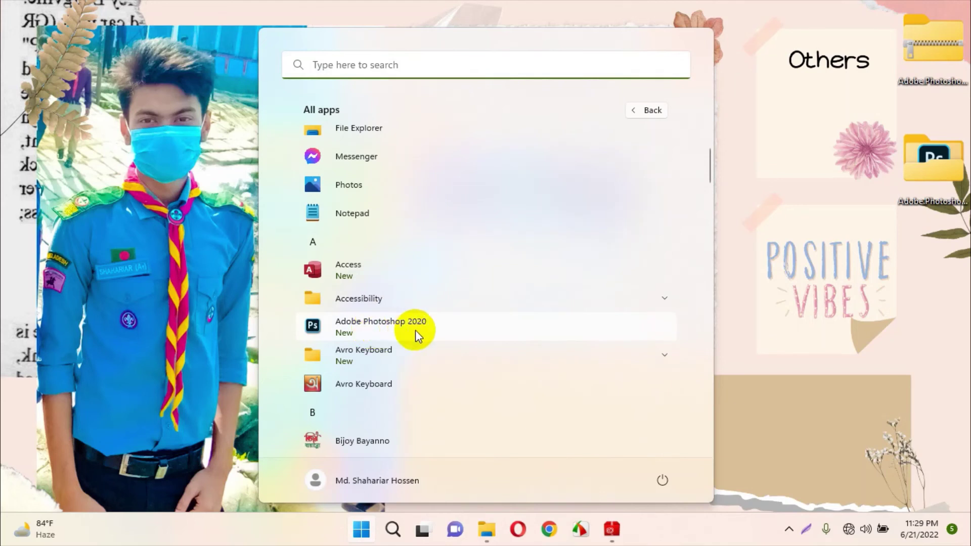
pyautogui.click(418, 331)
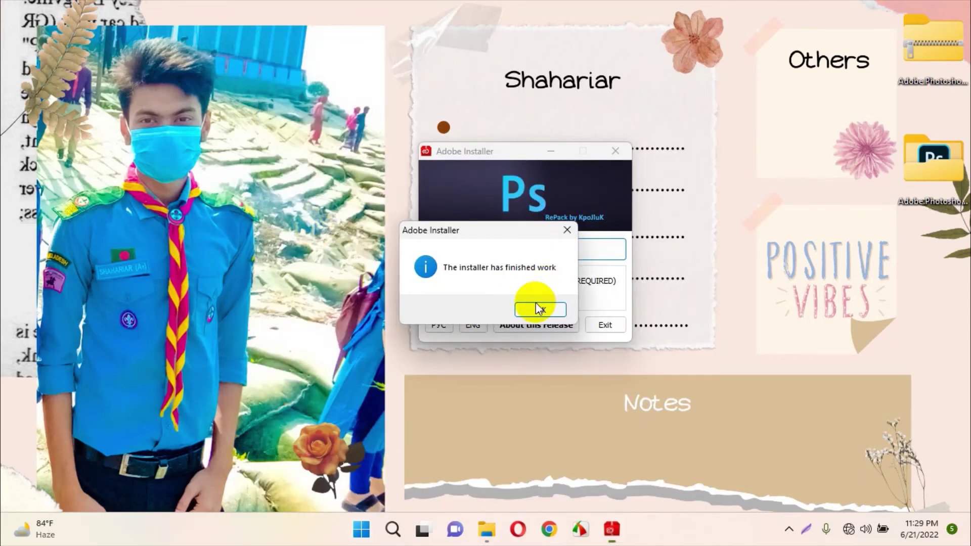
# Acknowledge the end of the installation and close the Adobe Installer.
pyautogui.click(537, 307)
pyautogui.click(615, 152)
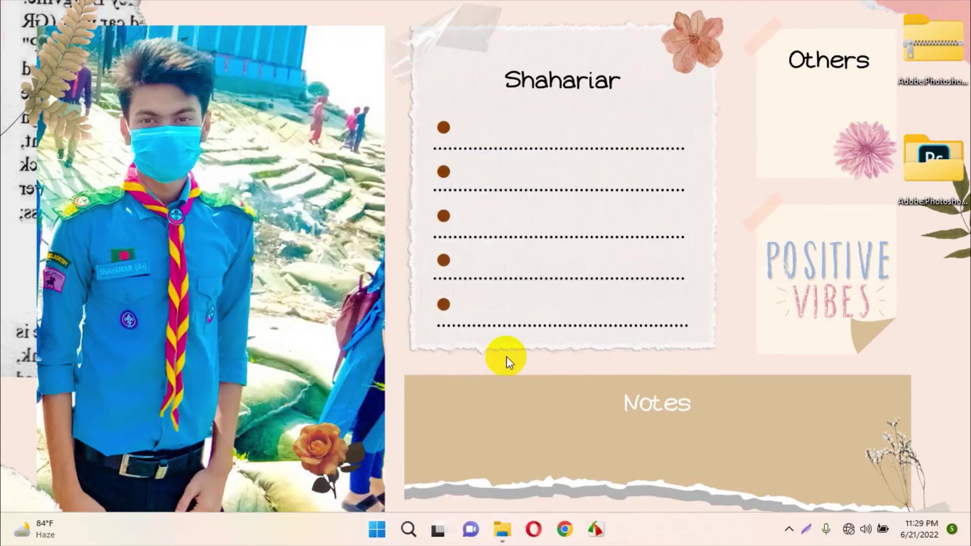
# Launch the recently added Adobe Photoshop 2020 and go from its home screen to the main workspace.
pyautogui.click(380, 528)
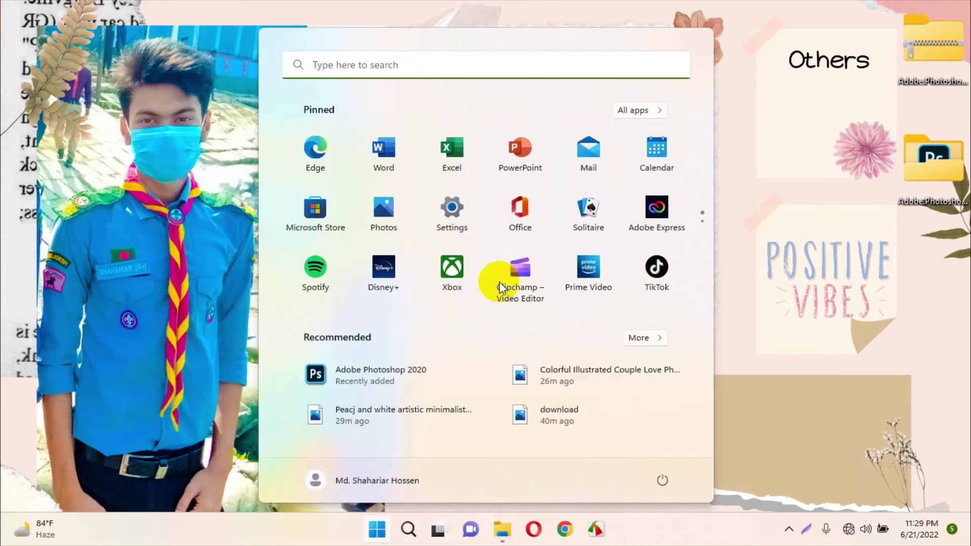
pyautogui.click(365, 379)
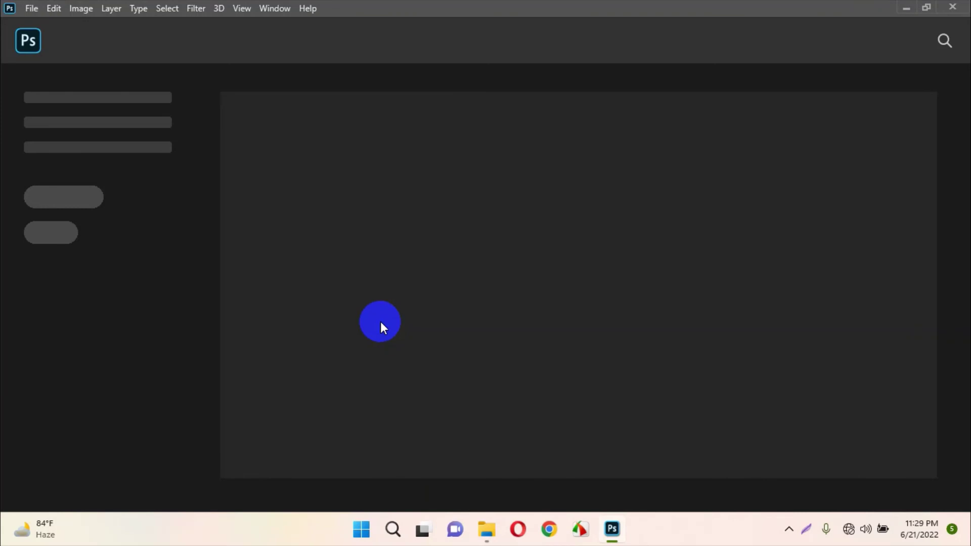
pyautogui.click(29, 41)
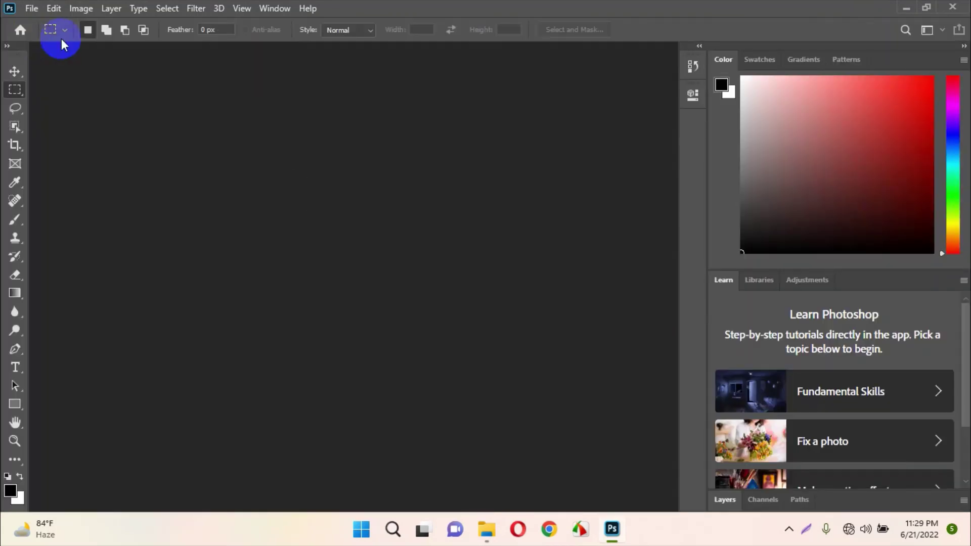
# Check the available File commands in the installed Photoshop and close the program.
pyautogui.click(31, 8)
pyautogui.moveTo(54, 8)
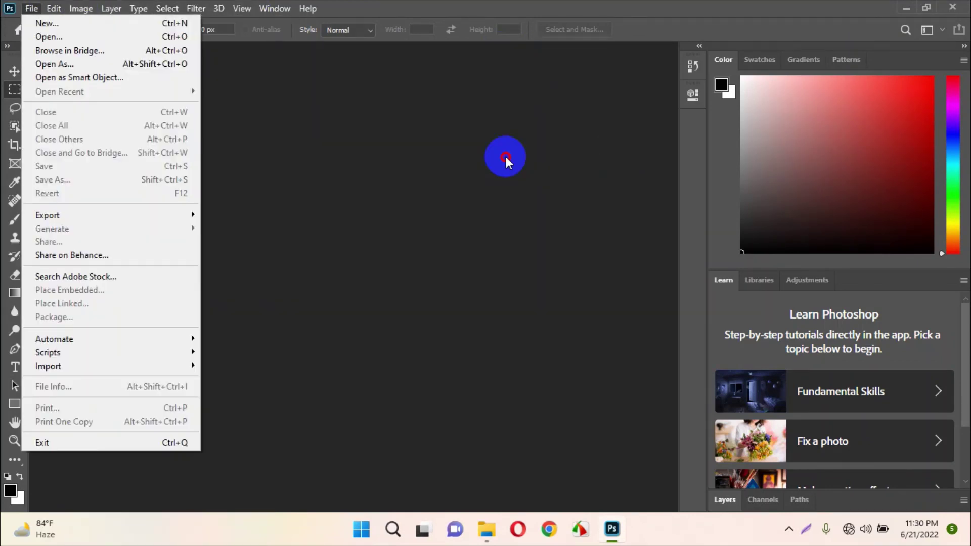
pyautogui.click(506, 156)
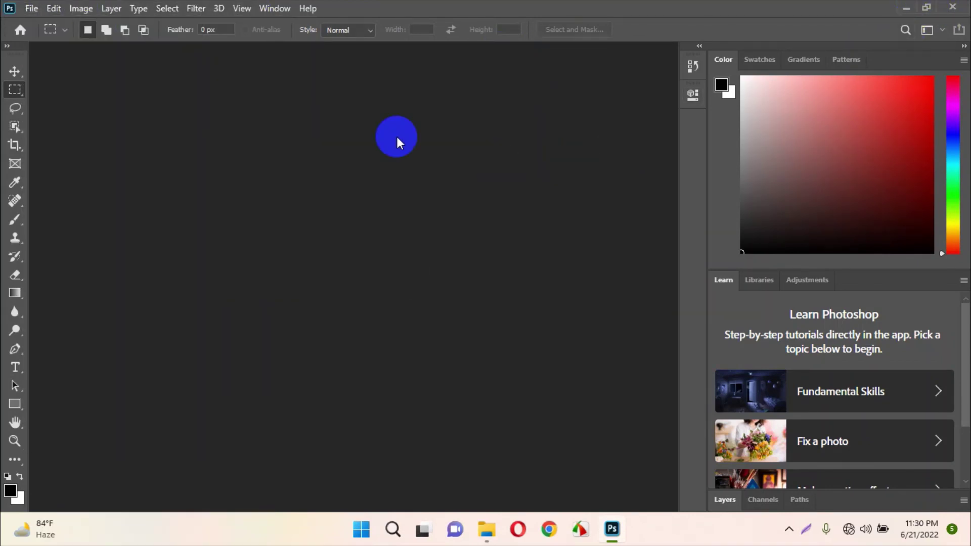
pyautogui.click(954, 7)
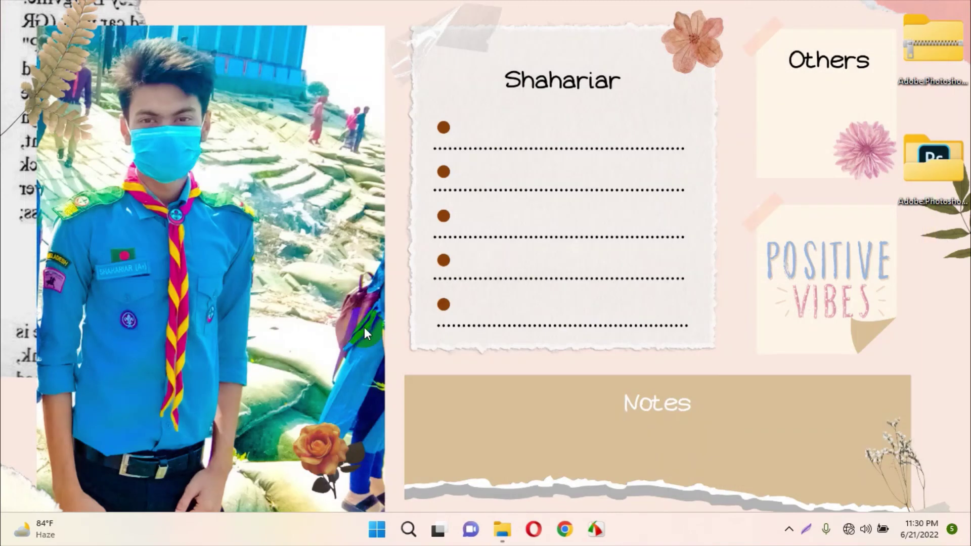